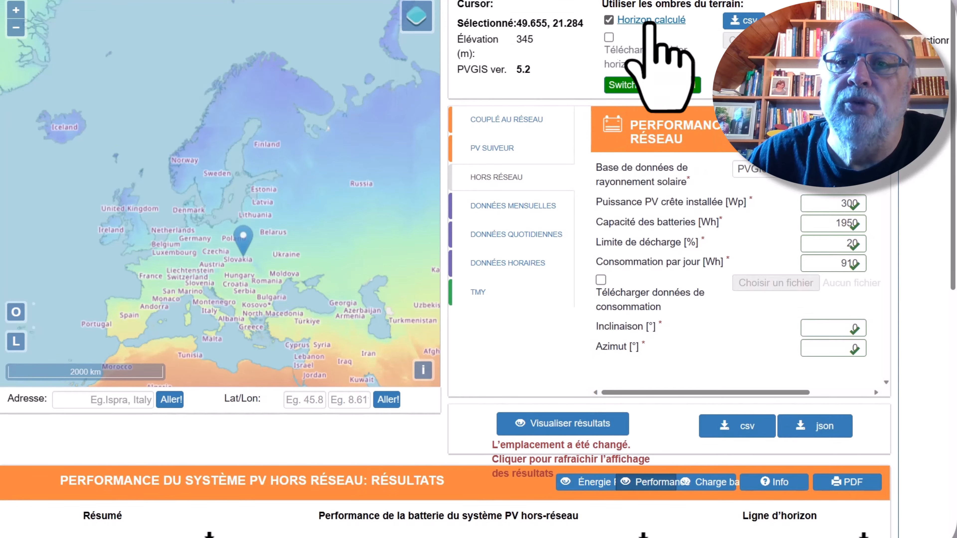
- Read the explanation of the calculated horizon option
{"action": "left_click", "coordinate": [629, 24]}
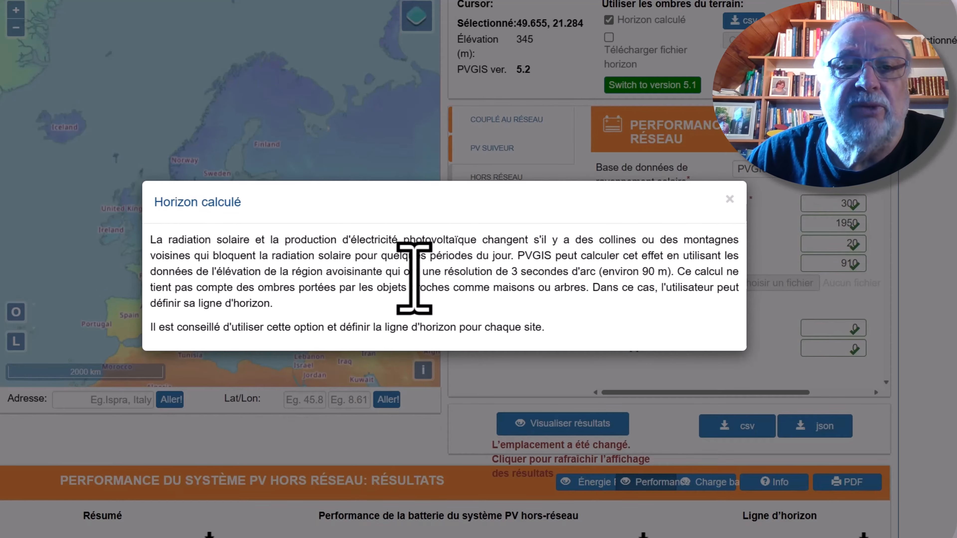
{"action": "left_click", "coordinate": [729, 200]}
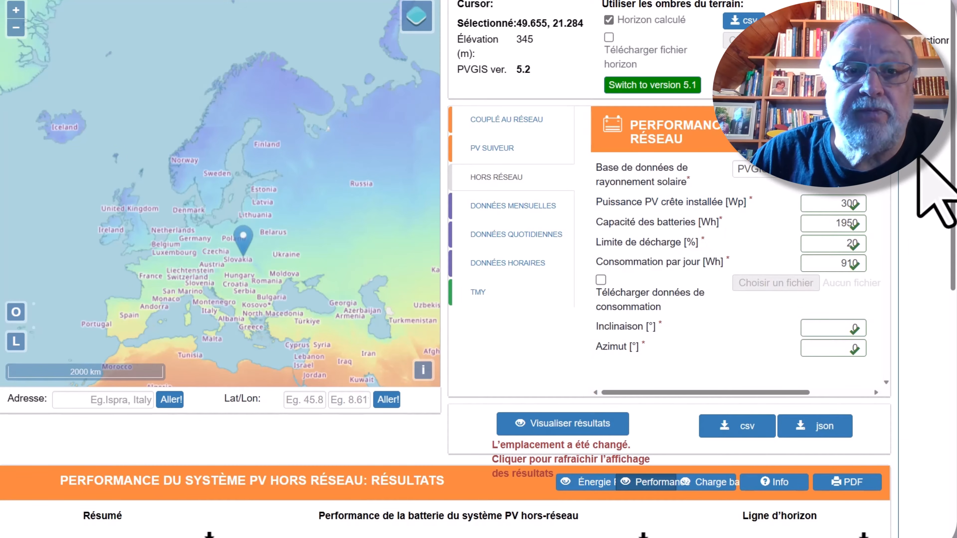
- Select a location on the Mediterranean coast just southeast of Montpellier, at about 43.500, 4.174, on the map
{"action": "scroll", "coordinate": [199, 289], "scroll_direction": "up", "scroll_amount": 2}
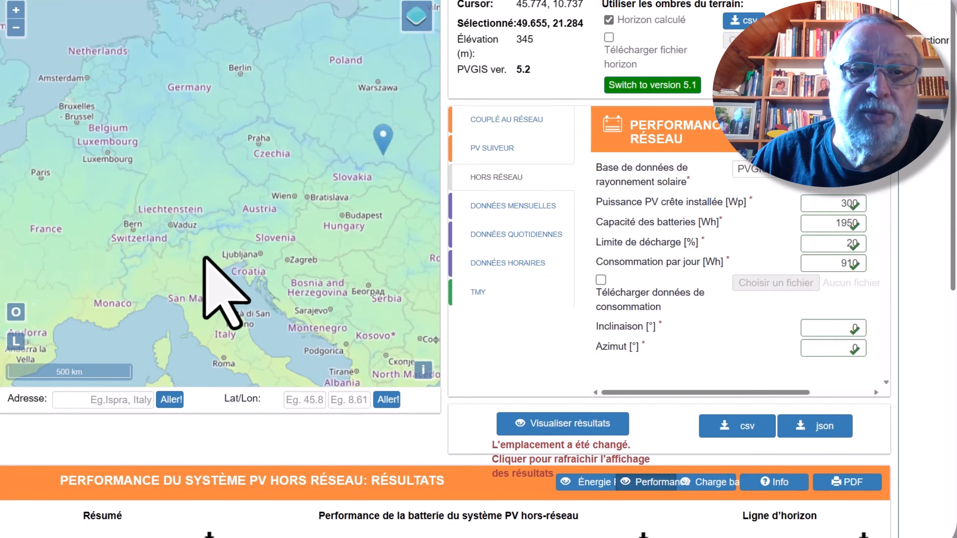
{"action": "left_click_drag", "start_coordinate": [205, 258], "coordinate": [268, 234]}
{"action": "scroll", "coordinate": [131, 284], "scroll_direction": "up", "scroll_amount": 3}
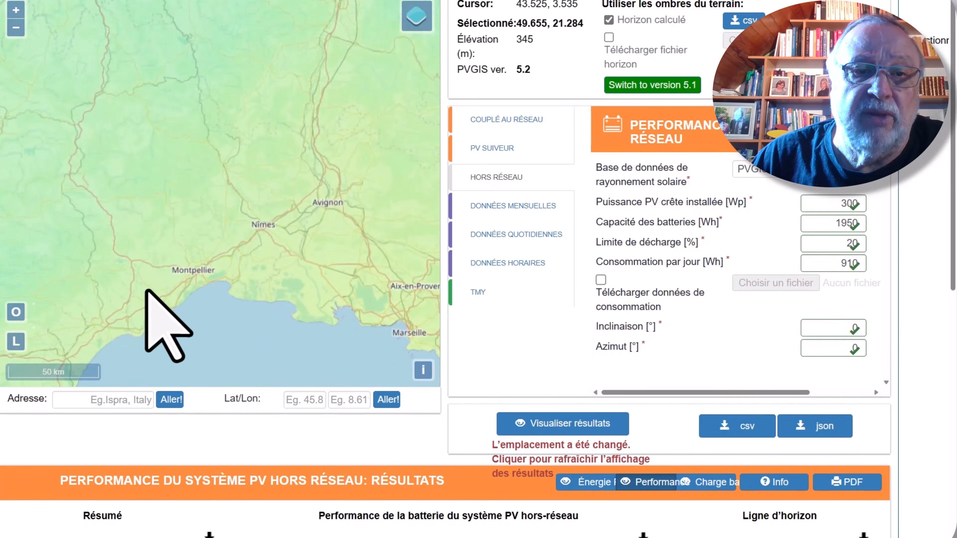
{"action": "left_click_drag", "start_coordinate": [162, 291], "coordinate": [191, 258]}
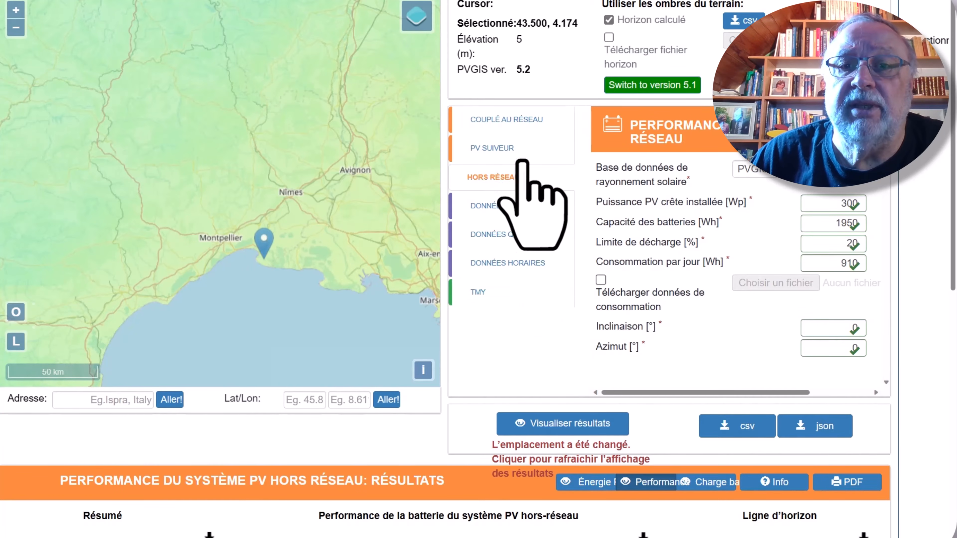
- Open the grid-connected PV form, check the PV technology choices and read the explanation of the estimated system losses
{"action": "left_click", "coordinate": [515, 130]}
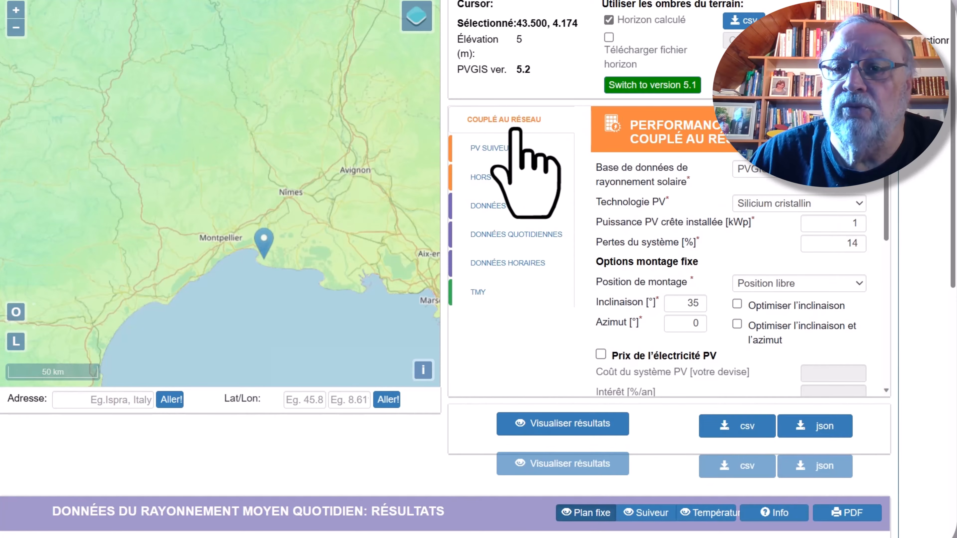
{"action": "left_click", "coordinate": [862, 207]}
{"action": "left_click", "coordinate": [863, 208]}
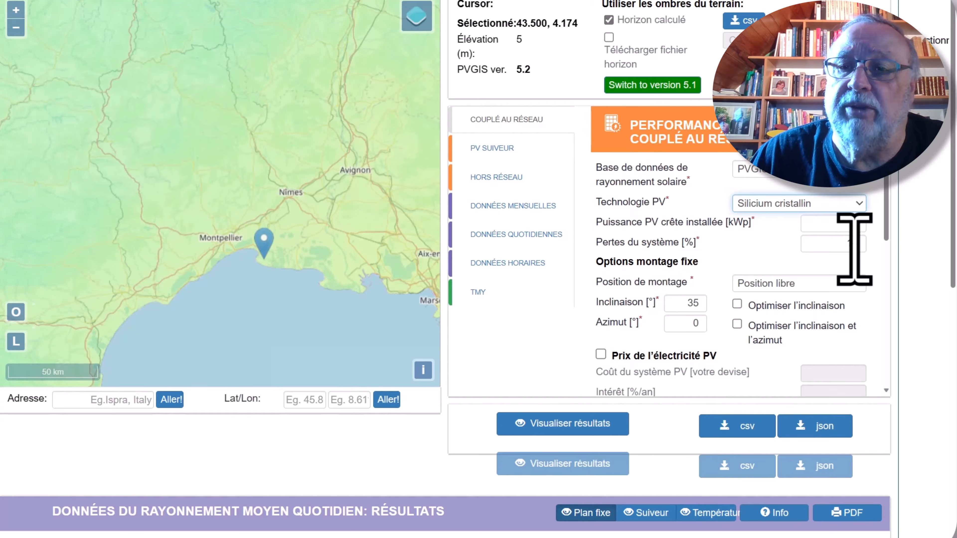
{"action": "left_click", "coordinate": [676, 242]}
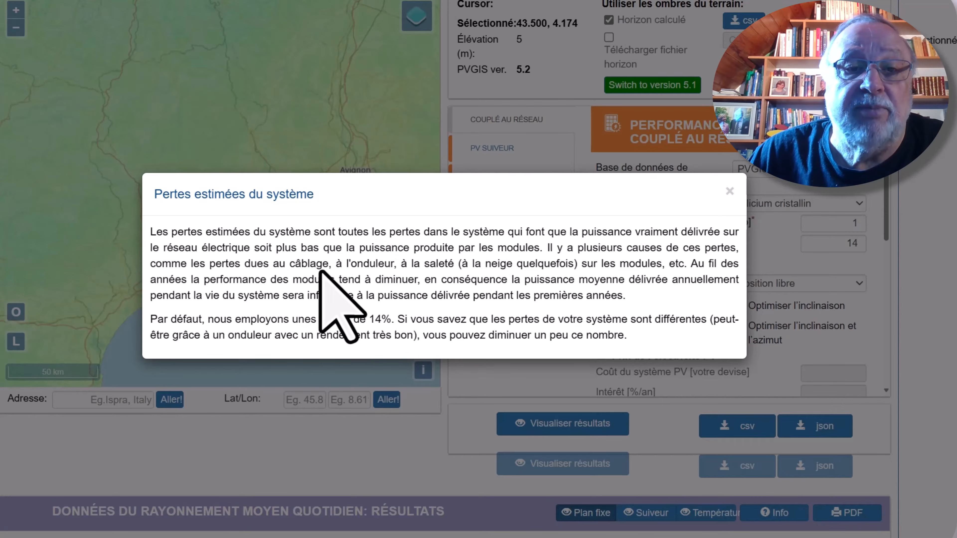
{"action": "left_click", "coordinate": [729, 192]}
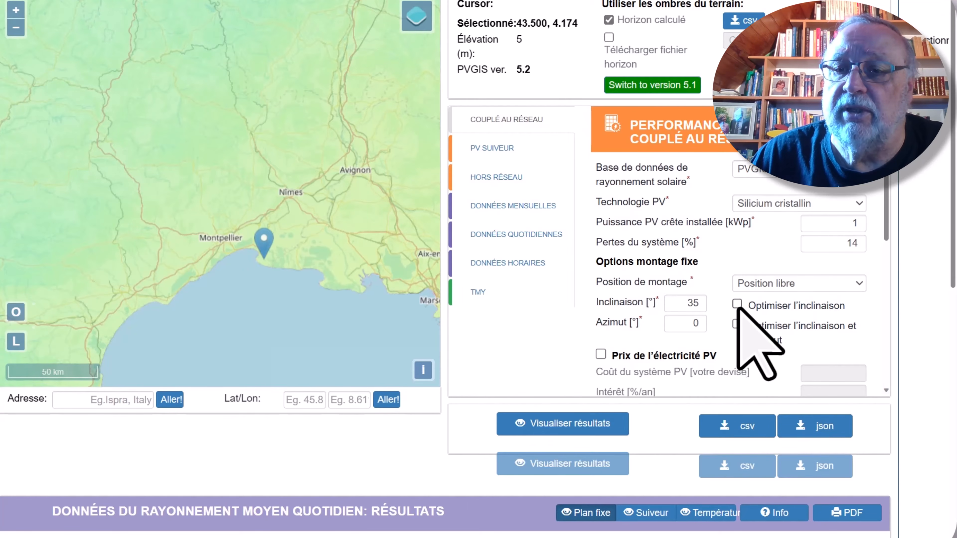
- Enable tilt optimisation for the fixed mounting and read the explanations of the tilt and azimuth optimisation options
{"action": "left_click", "coordinate": [777, 309]}
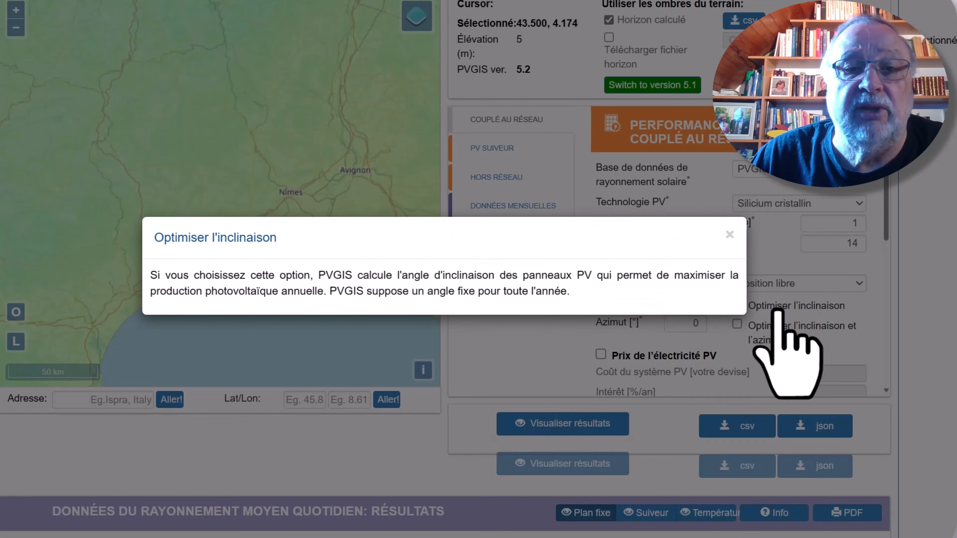
{"action": "left_click", "coordinate": [730, 234]}
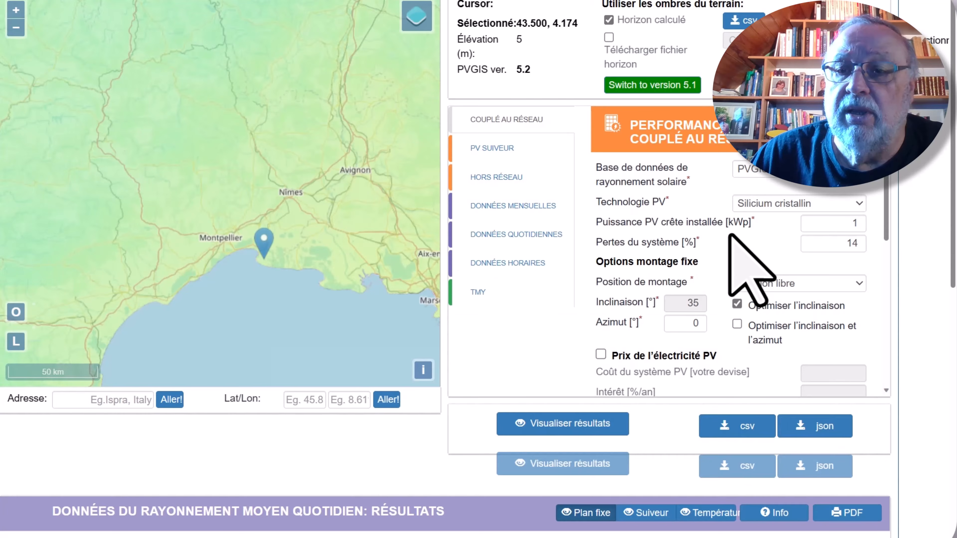
{"action": "left_click", "coordinate": [800, 333]}
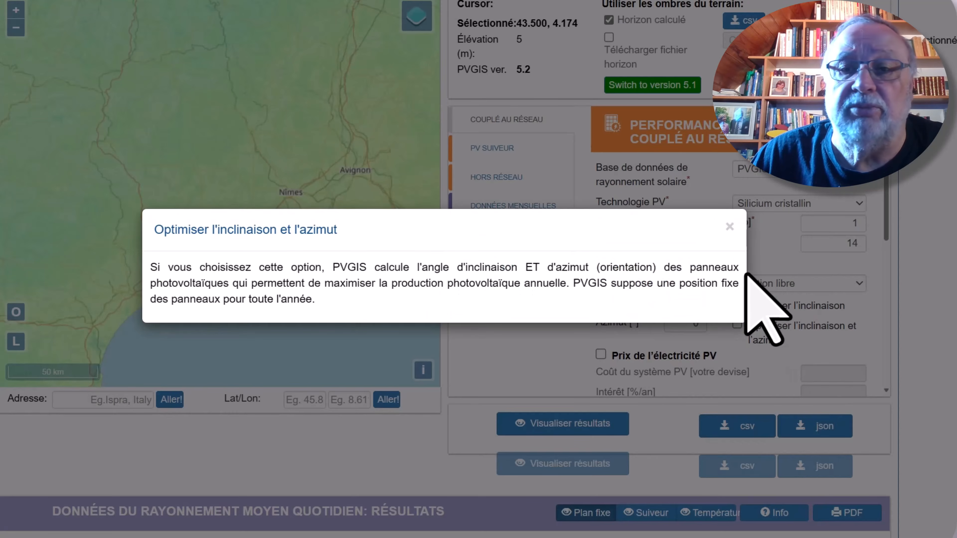
{"action": "left_click", "coordinate": [730, 228]}
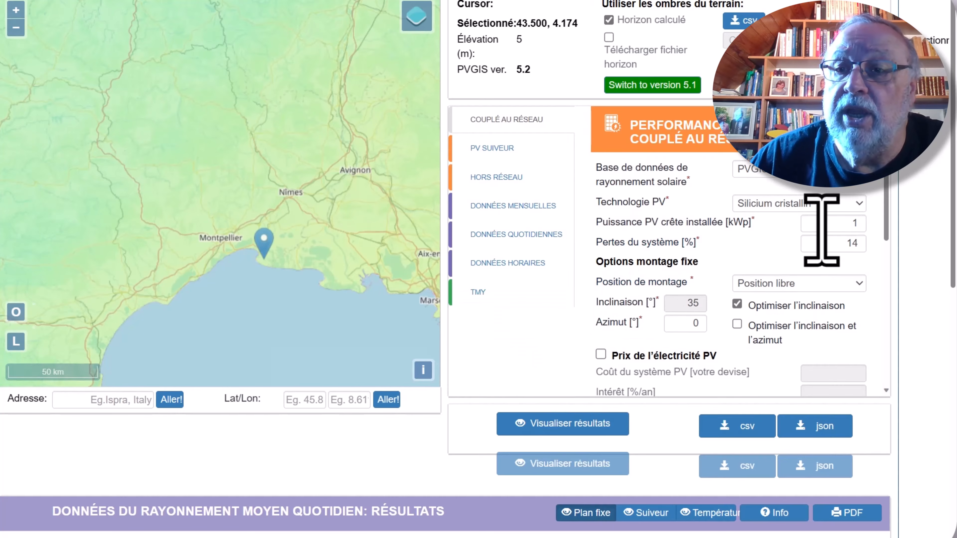
- Set the installed peak PV power of the grid-connected system to 3 kWp
{"action": "double_click", "coordinate": [836, 226]}
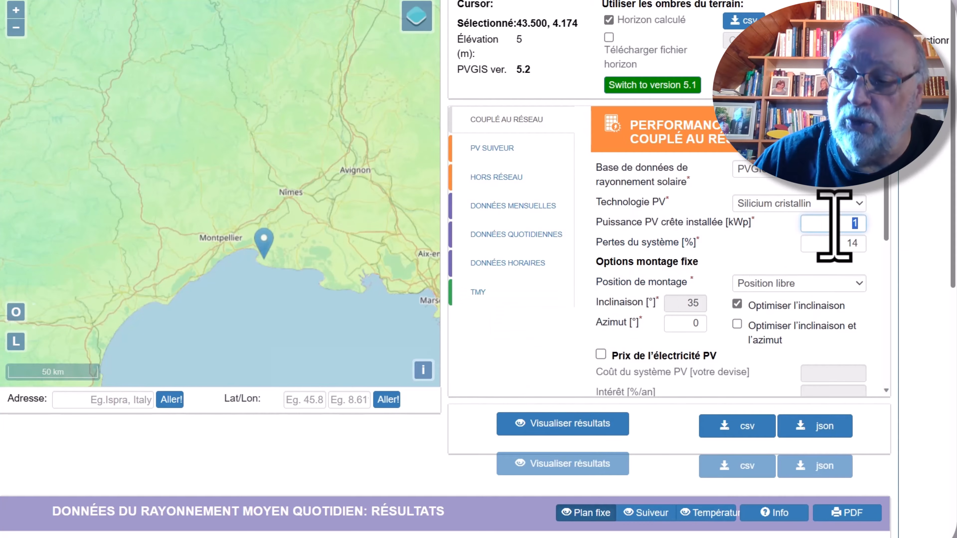
{"action": "type", "text": "3"}
{"action": "key", "text": "Tab"}
{"action": "key", "text": "Tab"}
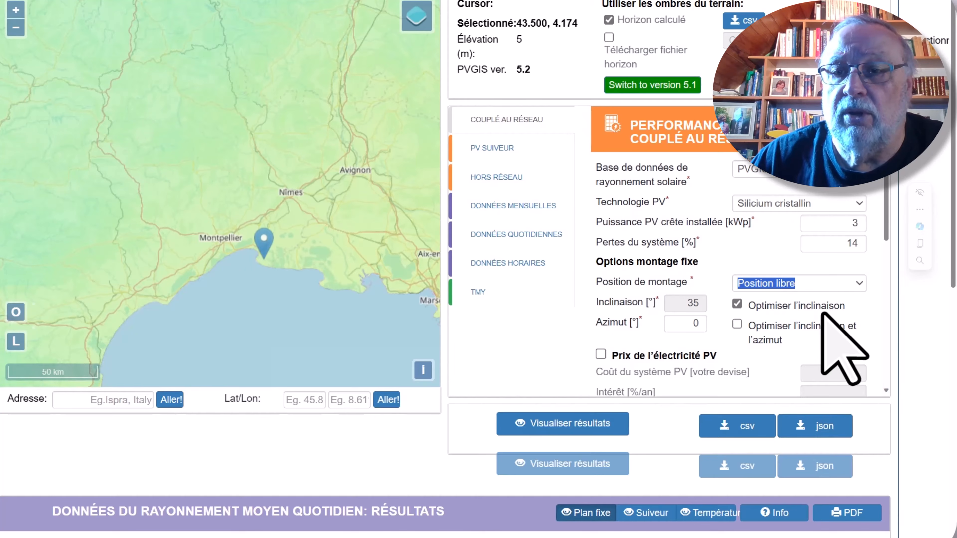
- Try optimising both tilt and azimuth, and switch back to optimising the tilt only
{"action": "left_click", "coordinate": [761, 338]}
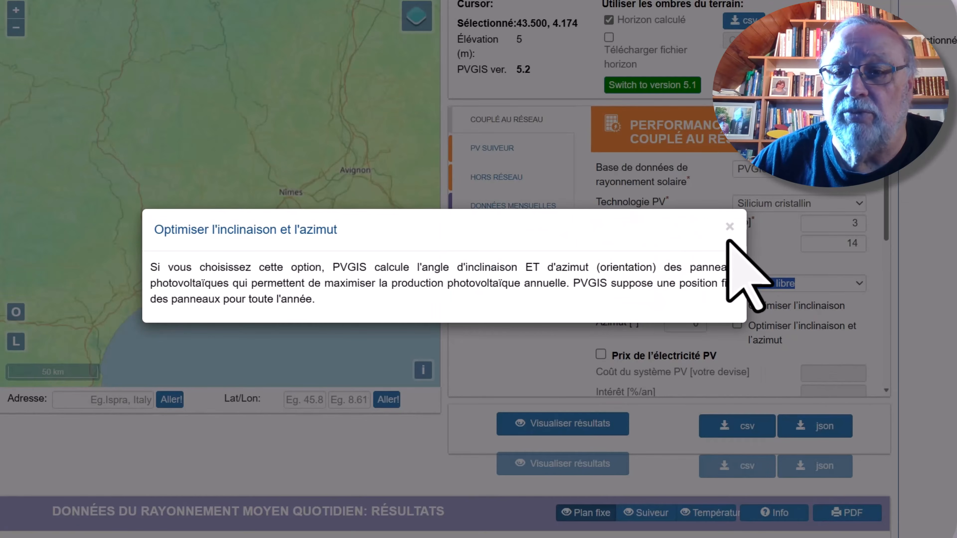
{"action": "left_click", "coordinate": [729, 227]}
{"action": "left_click", "coordinate": [736, 324]}
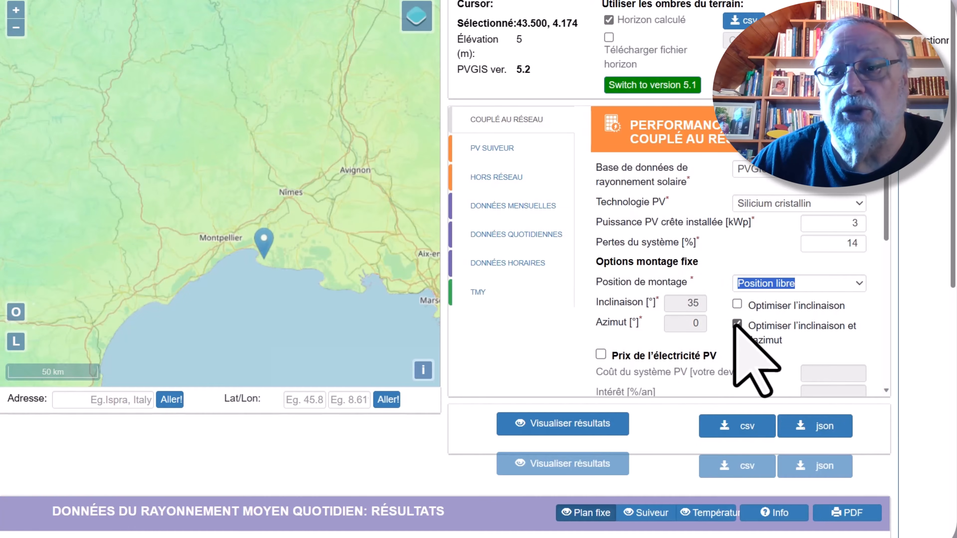
{"action": "left_click", "coordinate": [736, 303]}
- Calculate and display the performance results of the grid-connected PV system
{"action": "scroll", "coordinate": [735, 313], "scroll_direction": "down", "scroll_amount": 3}
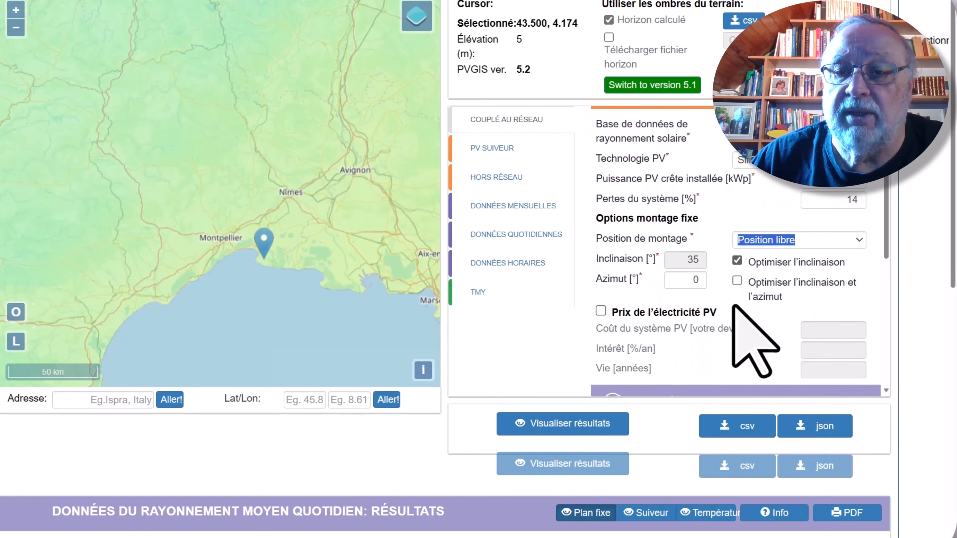
{"action": "scroll", "coordinate": [683, 248], "scroll_direction": "down", "scroll_amount": 3}
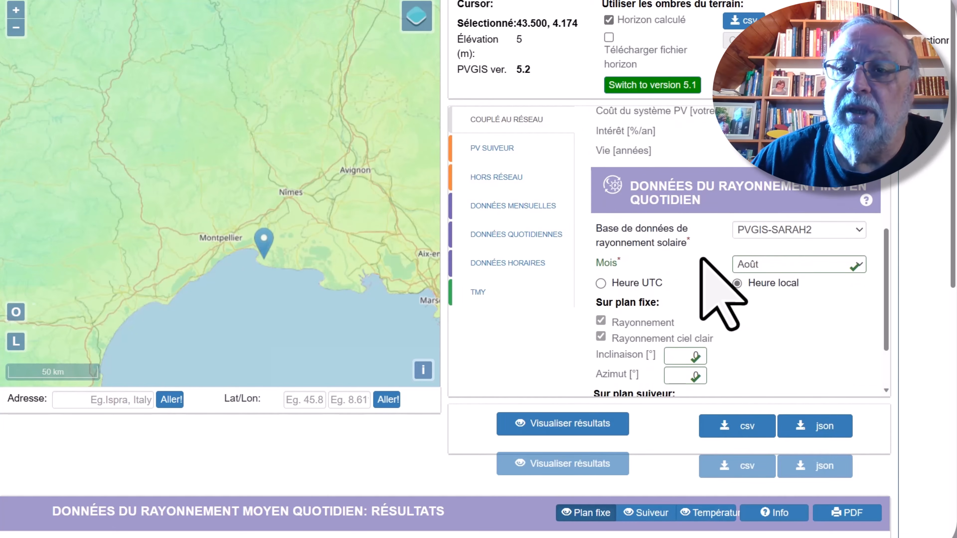
{"action": "scroll", "coordinate": [701, 264], "scroll_direction": "down", "scroll_amount": 1}
{"action": "left_click", "coordinate": [573, 428]}
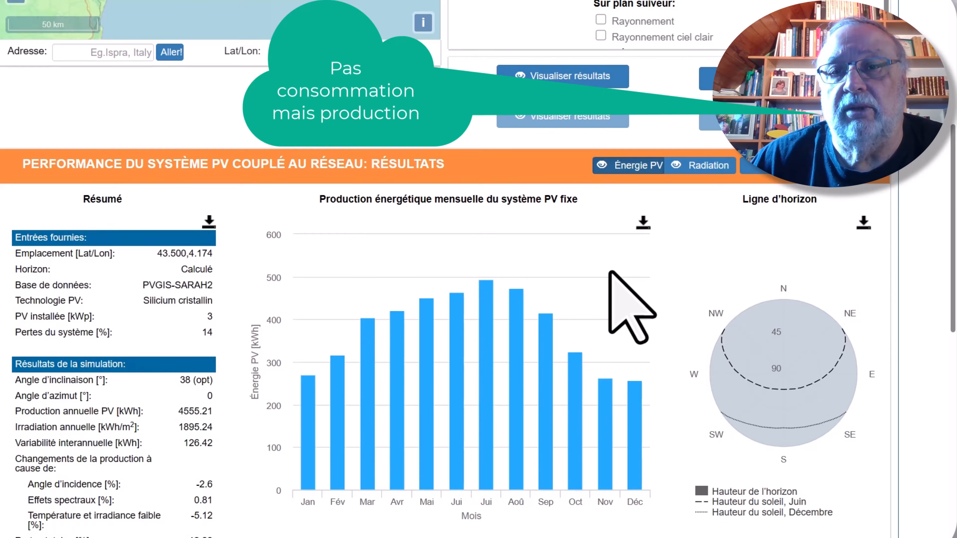
- Look through the tracking PV form and the off-grid PV form
{"action": "scroll", "coordinate": [628, 305], "scroll_direction": "up", "scroll_amount": 8}
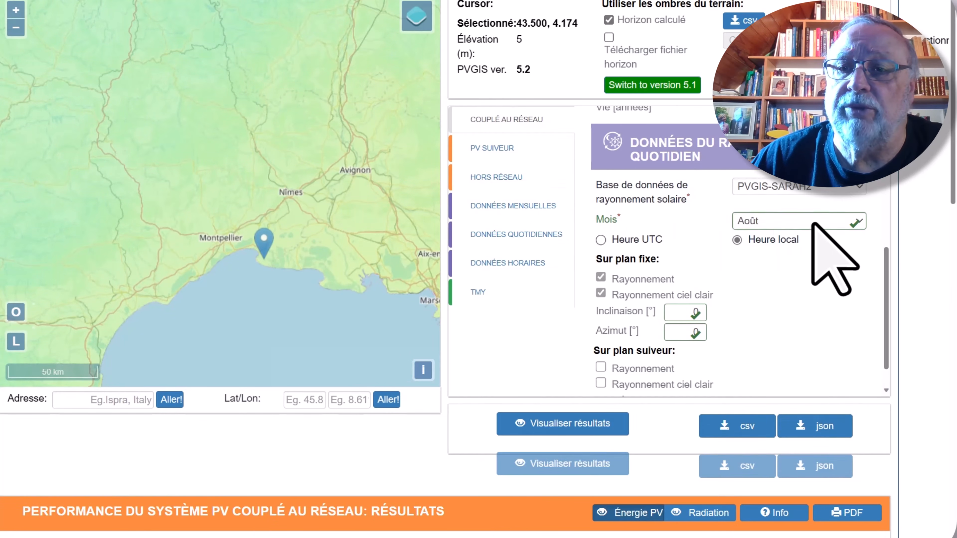
{"action": "left_click", "coordinate": [492, 158]}
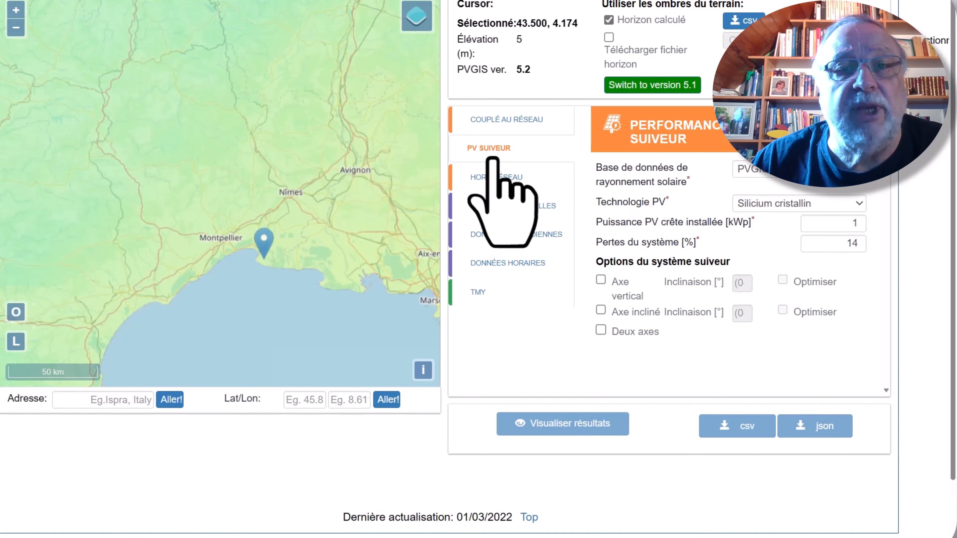
{"action": "left_click", "coordinate": [502, 185]}
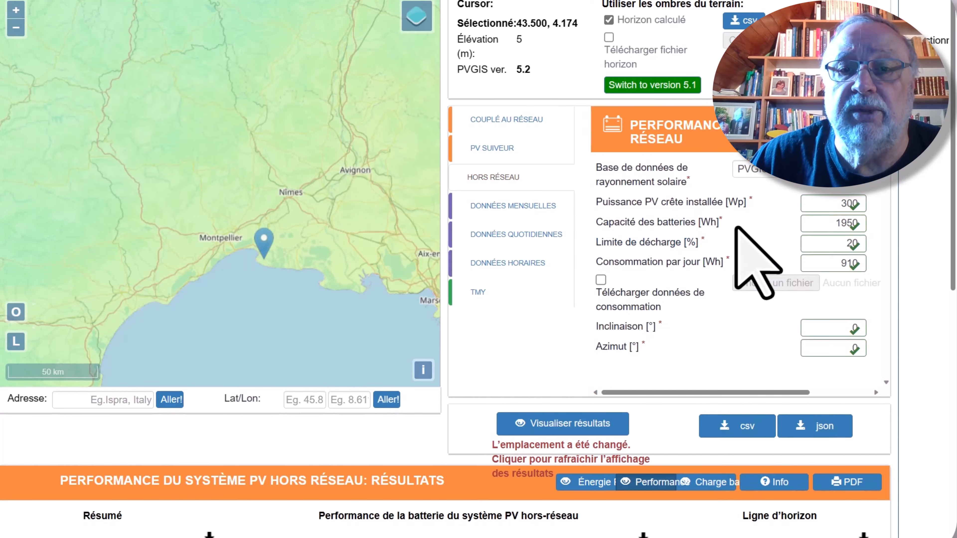
- Display the average daily irradiance on a fixed plane for August and examine the hourly values on the chart
{"action": "left_click", "coordinate": [534, 237]}
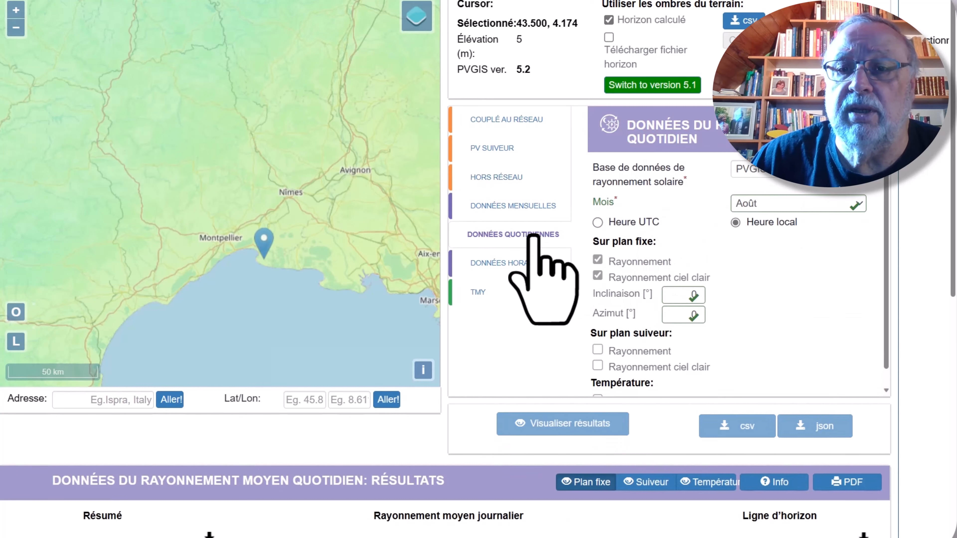
{"action": "left_click", "coordinate": [627, 264]}
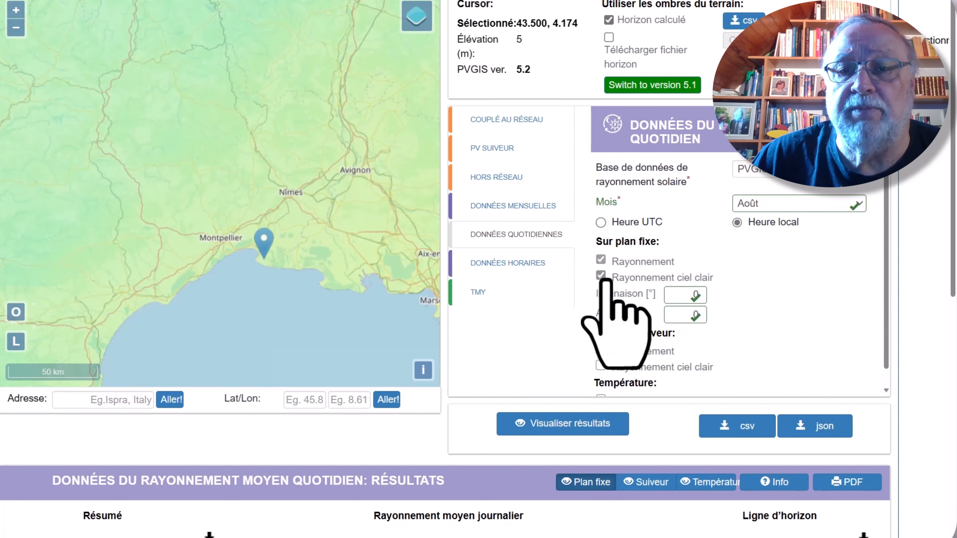
{"action": "scroll", "coordinate": [796, 276], "scroll_direction": "down", "scroll_amount": 1}
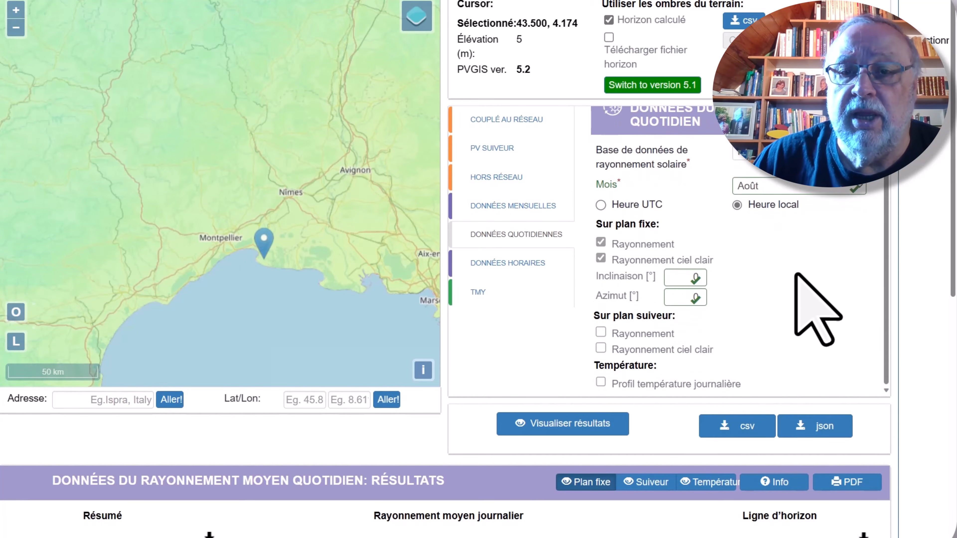
{"action": "left_click", "coordinate": [597, 429]}
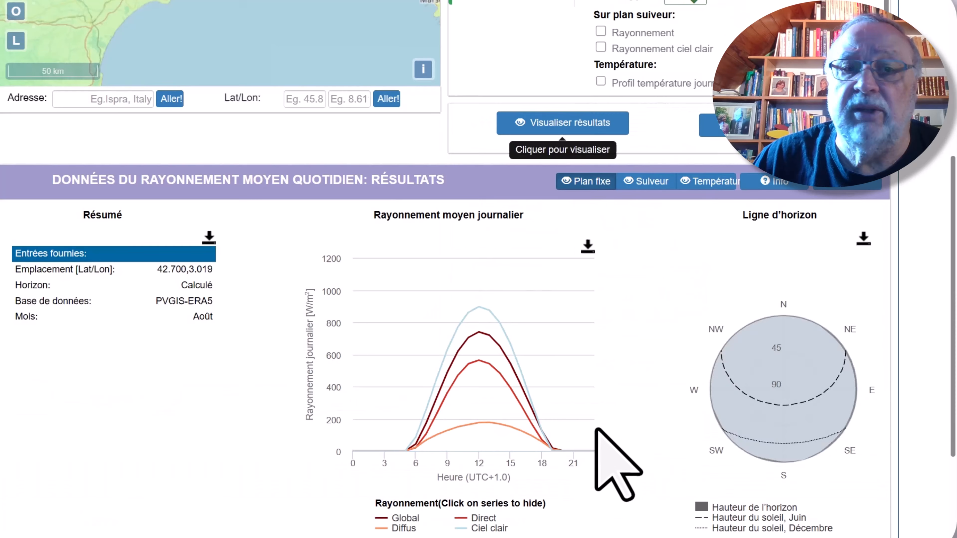
{"action": "mouse_move", "coordinate": [547, 385]}
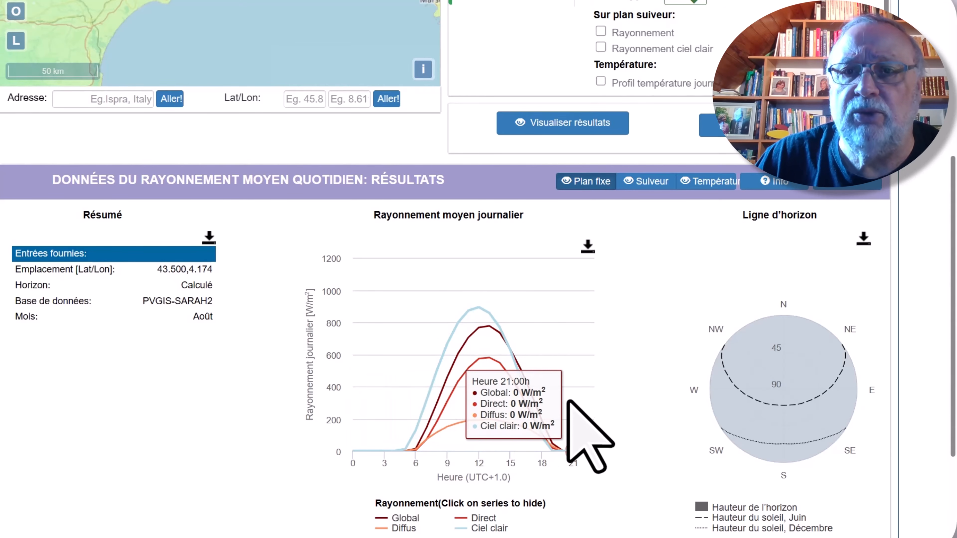
- Change the month to January (Janvier), refresh the average daily irradiance results and examine the curve around midday
{"action": "scroll", "coordinate": [555, 371], "scroll_direction": "up", "scroll_amount": 1}
{"action": "scroll", "coordinate": [555, 371], "scroll_direction": "up", "scroll_amount": 6}
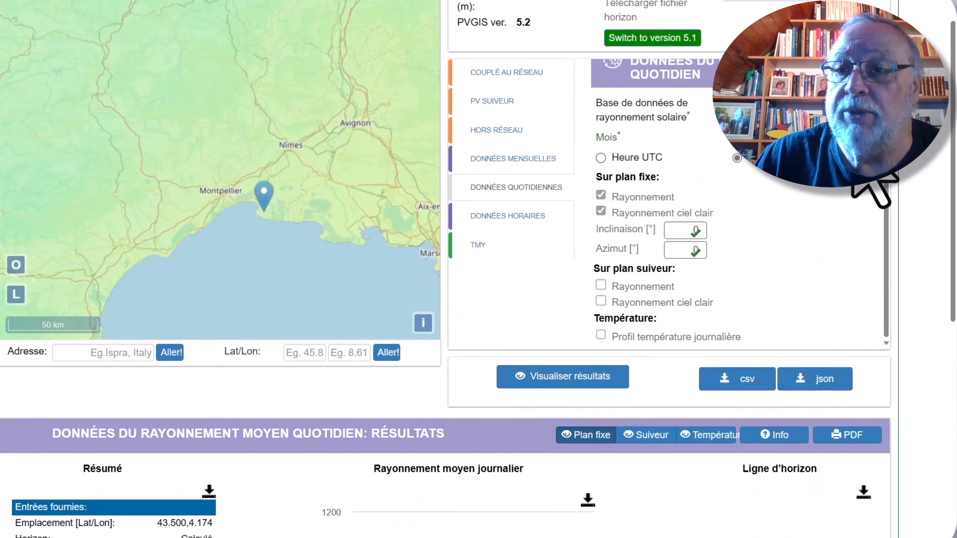
{"action": "left_click", "coordinate": [854, 147]}
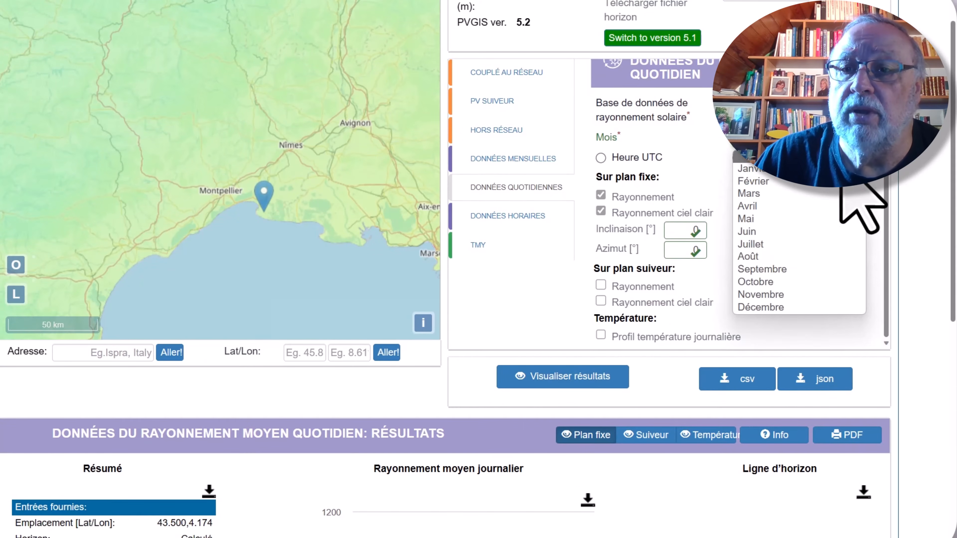
{"action": "left_click", "coordinate": [800, 183]}
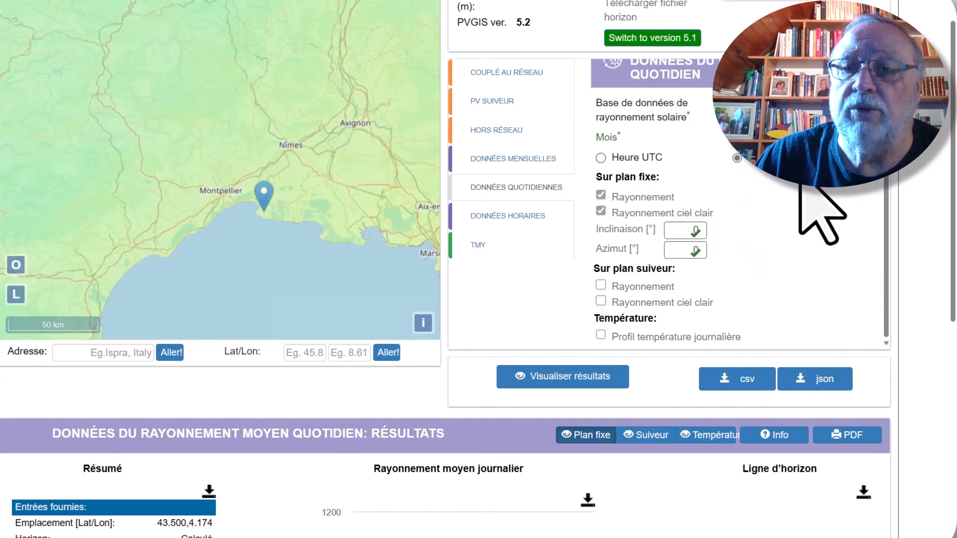
{"action": "left_click", "coordinate": [575, 377]}
{"action": "scroll", "coordinate": [603, 358], "scroll_direction": "down", "scroll_amount": 7}
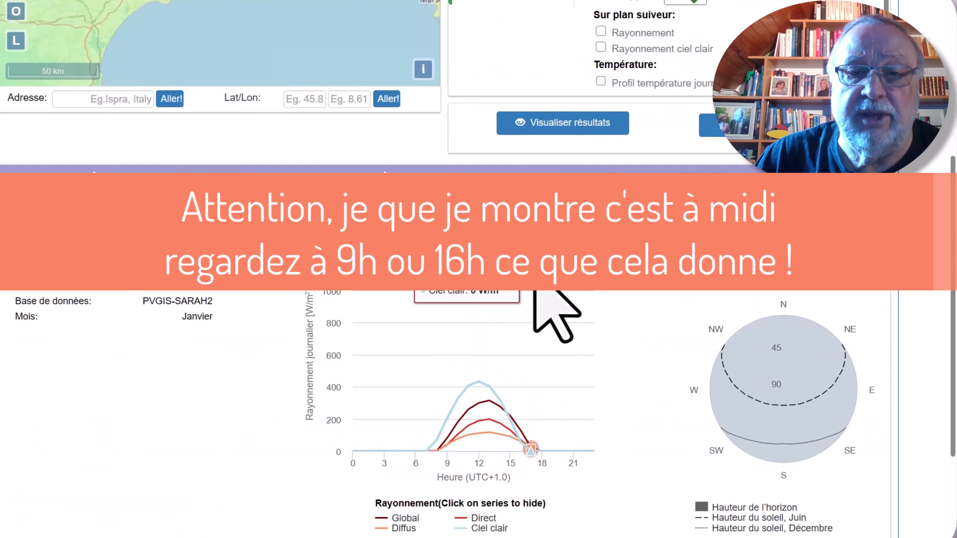
{"action": "mouse_move", "coordinate": [441, 412]}
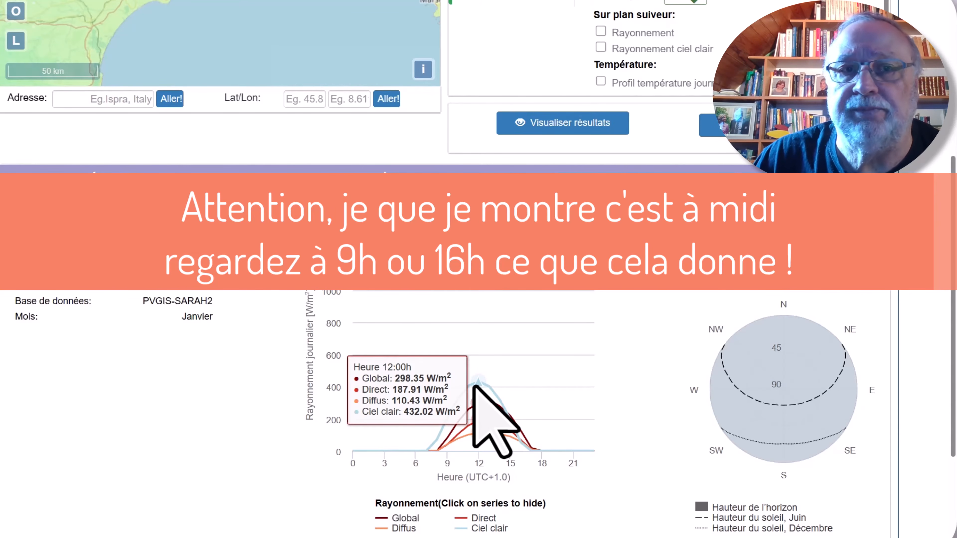
- In the off-grid PV form, set the installed peak power to 100 Wp and read the help on the discharge limit
{"action": "scroll", "coordinate": [474, 387], "scroll_direction": "up", "scroll_amount": 6}
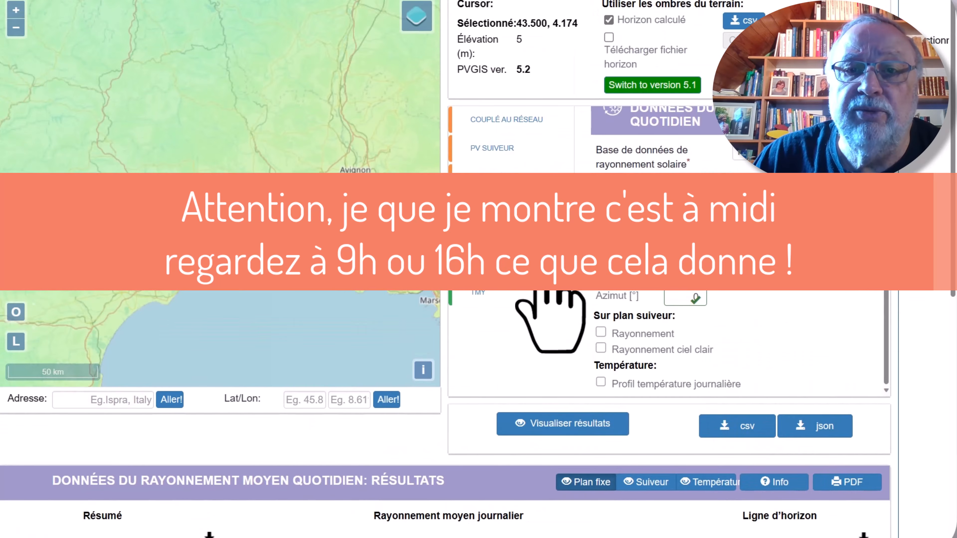
{"action": "left_click", "coordinate": [505, 181]}
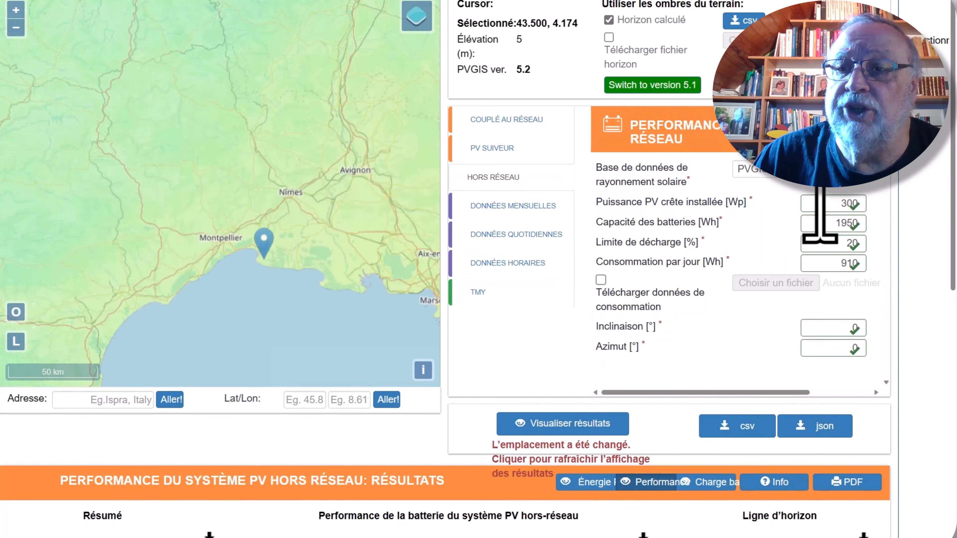
{"action": "double_click", "coordinate": [822, 205]}
{"action": "type", "text": "10"}
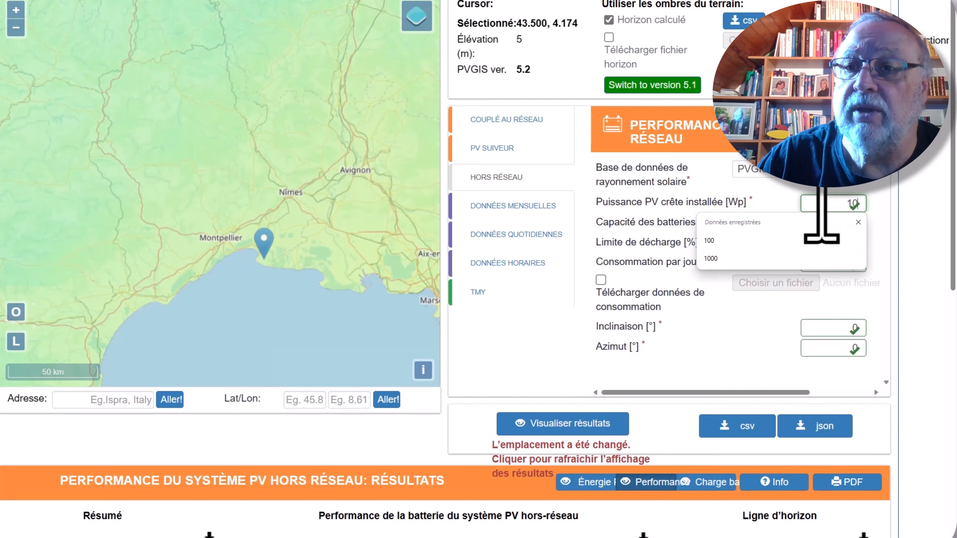
{"action": "left_click", "coordinate": [890, 204]}
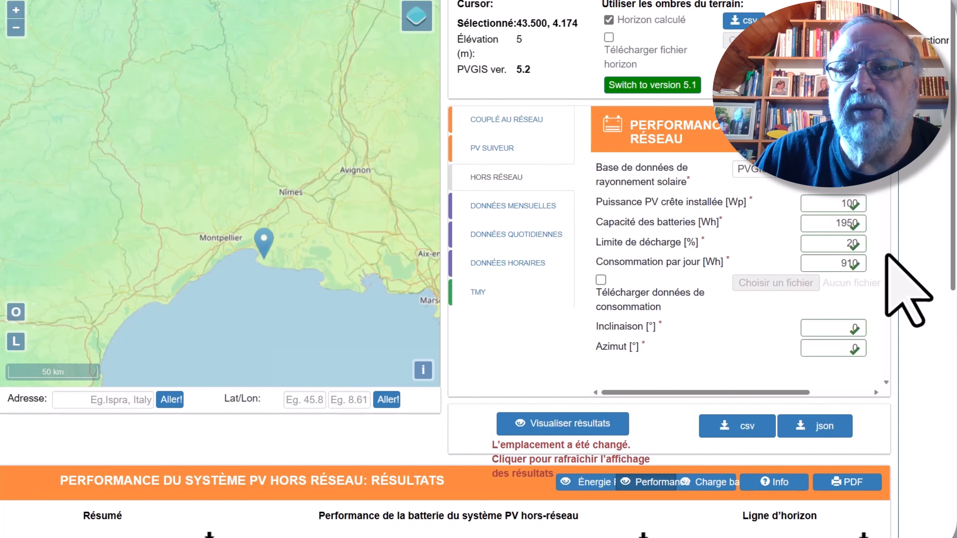
{"action": "left_click", "coordinate": [667, 245]}
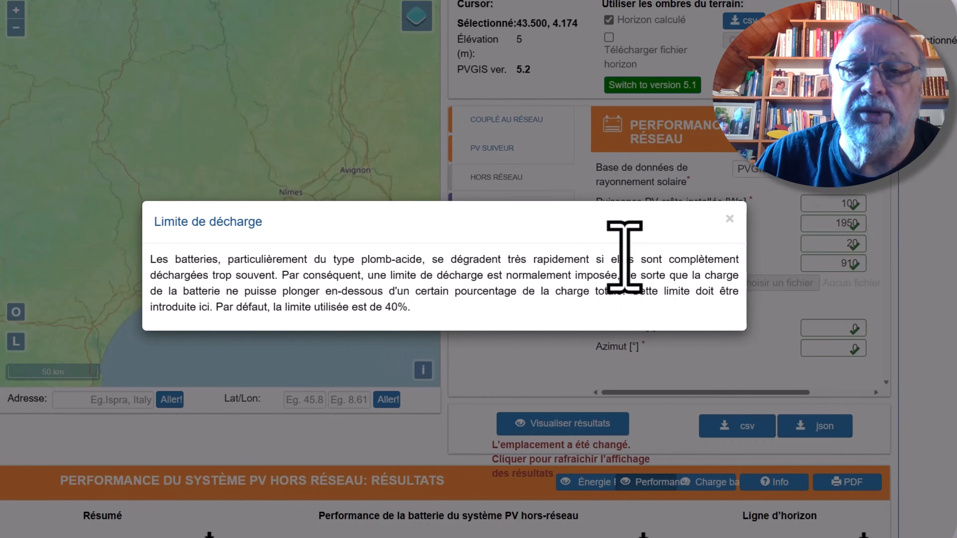
{"action": "left_click", "coordinate": [730, 219]}
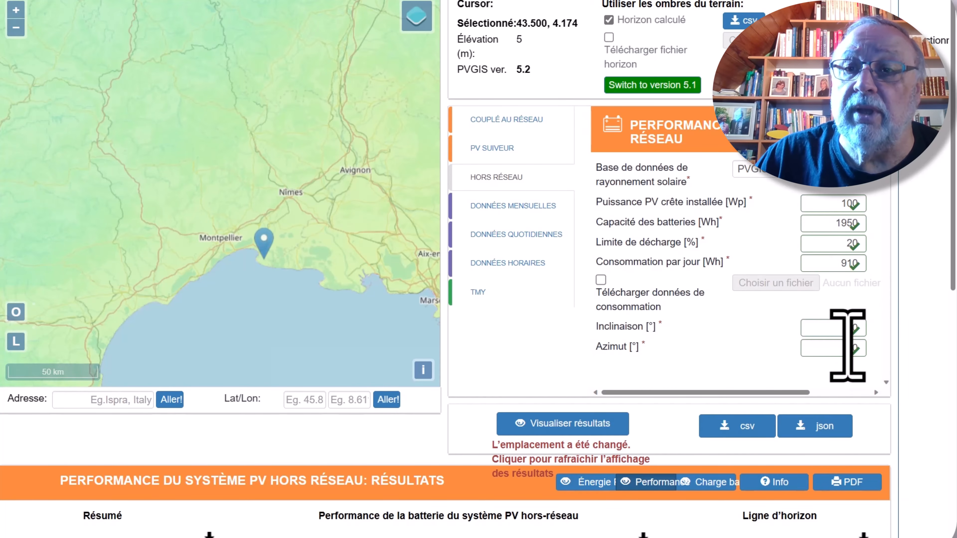
- Calculate the off-grid results for the 100 Wp system and examine the monthly battery performance chart against the entered parameters
{"action": "left_click", "coordinate": [560, 422]}
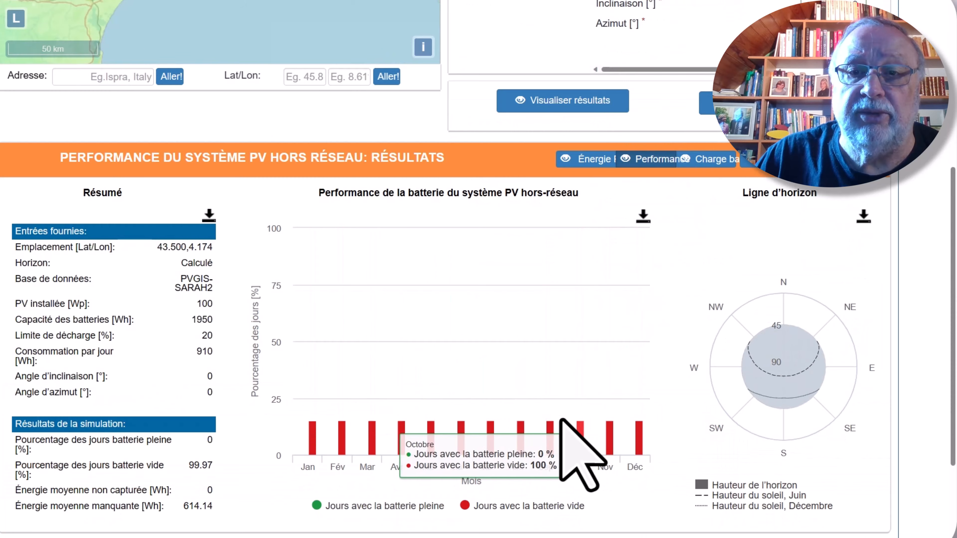
{"action": "left_click", "coordinate": [656, 157]}
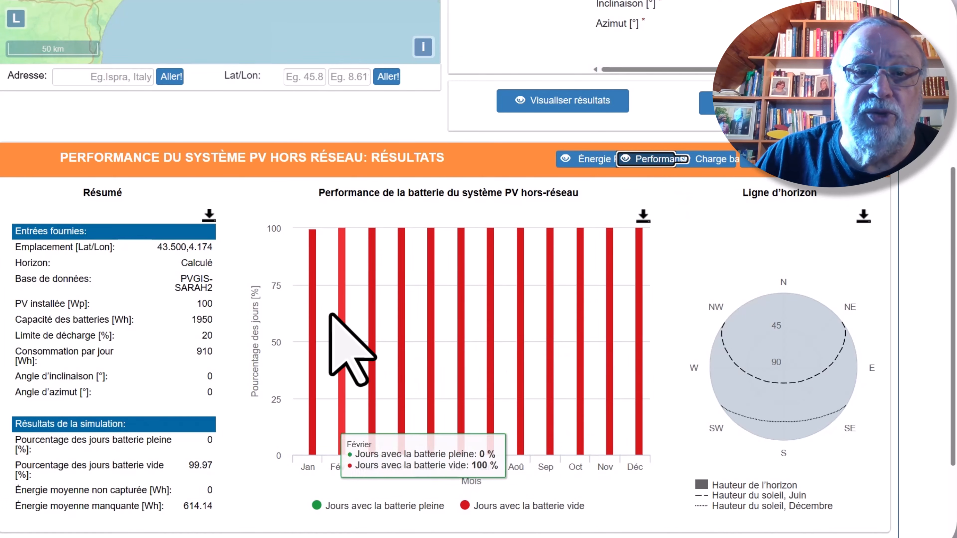
{"action": "scroll", "coordinate": [455, 315], "scroll_direction": "up", "scroll_amount": 1}
{"action": "scroll", "coordinate": [455, 315], "scroll_direction": "up", "scroll_amount": 3}
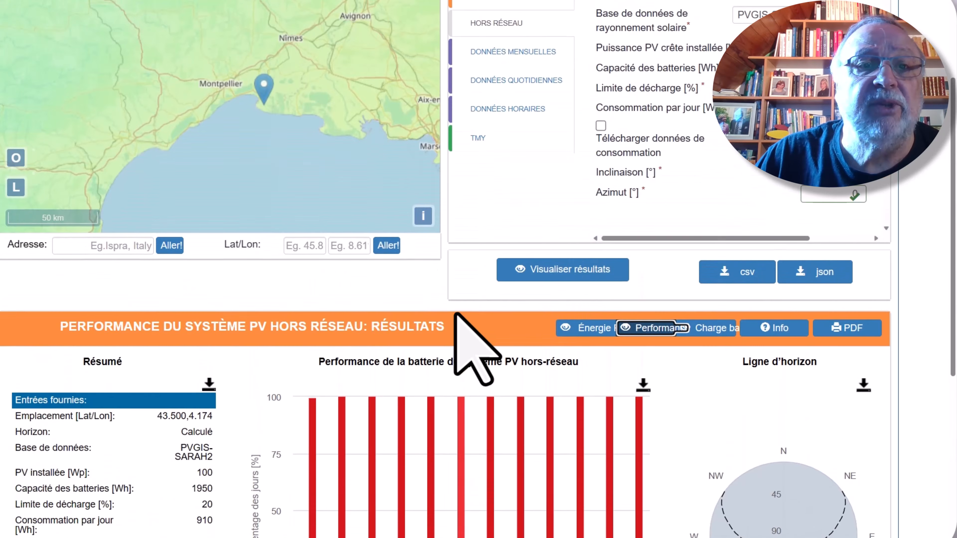
{"action": "scroll", "coordinate": [455, 315], "scroll_direction": "down", "scroll_amount": 4}
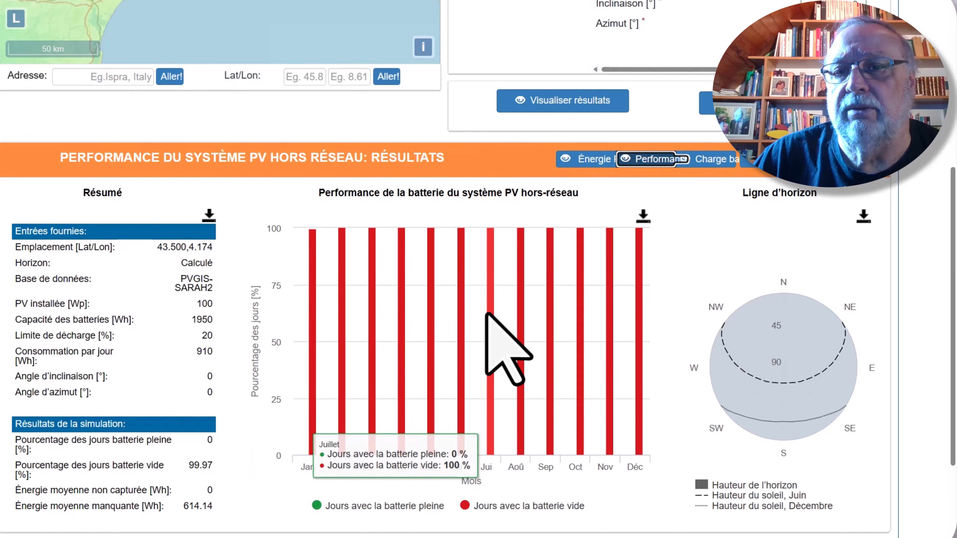
- Recalculate the off-grid results with an installed peak power of 300 Wp and examine the monthly battery performance
{"action": "scroll", "coordinate": [486, 315], "scroll_direction": "up", "scroll_amount": 8}
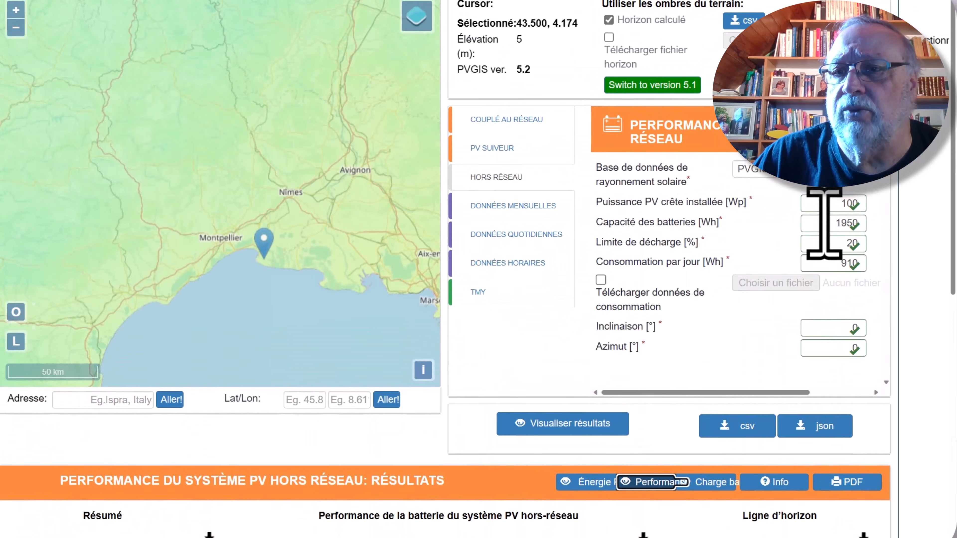
{"action": "double_click", "coordinate": [840, 207]}
{"action": "type", "text": "300"}
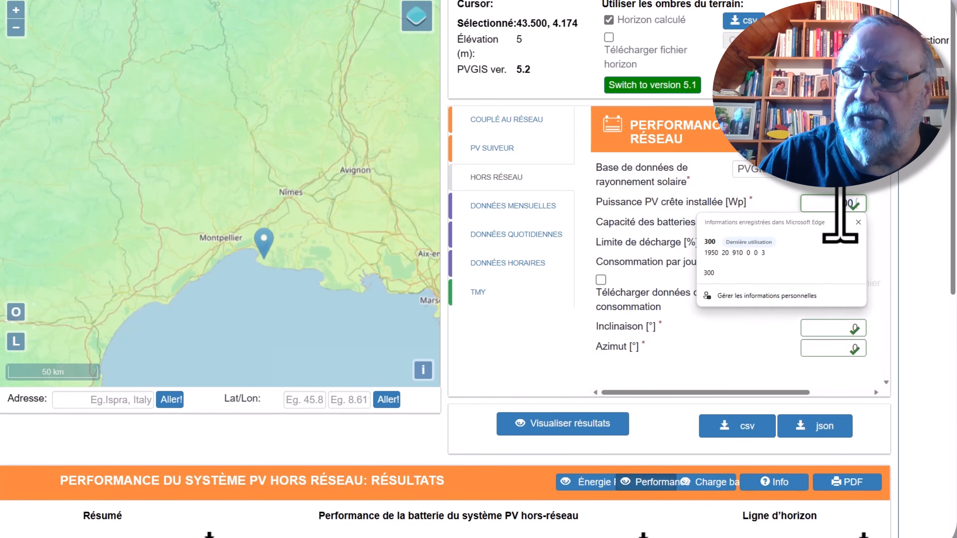
{"action": "left_click", "coordinate": [568, 422]}
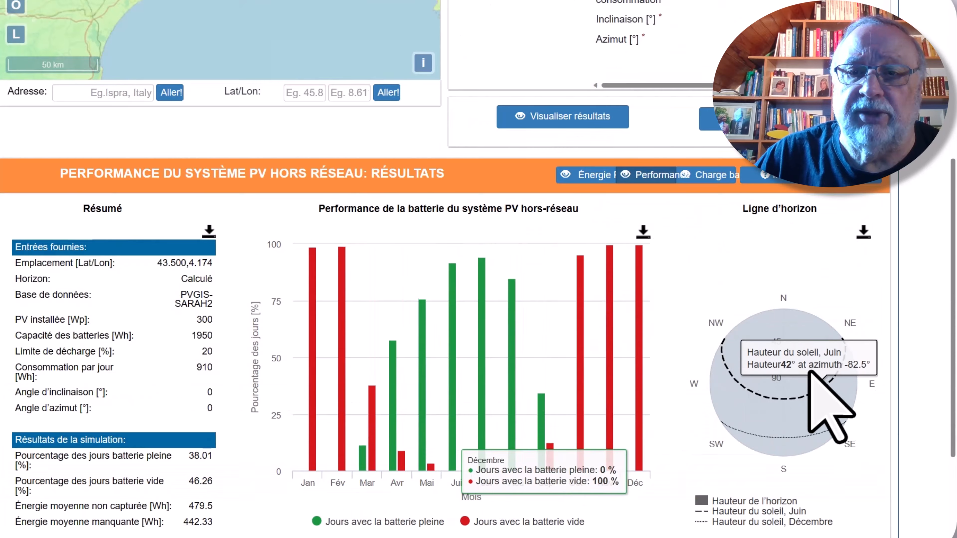
{"action": "scroll", "coordinate": [810, 377], "scroll_direction": "down", "scroll_amount": 2}
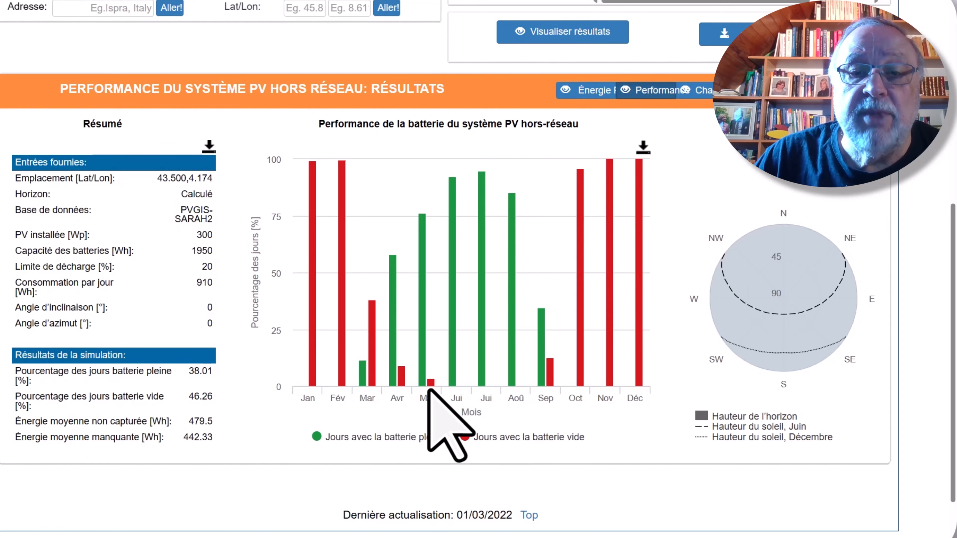
{"action": "mouse_move", "coordinate": [428, 389]}
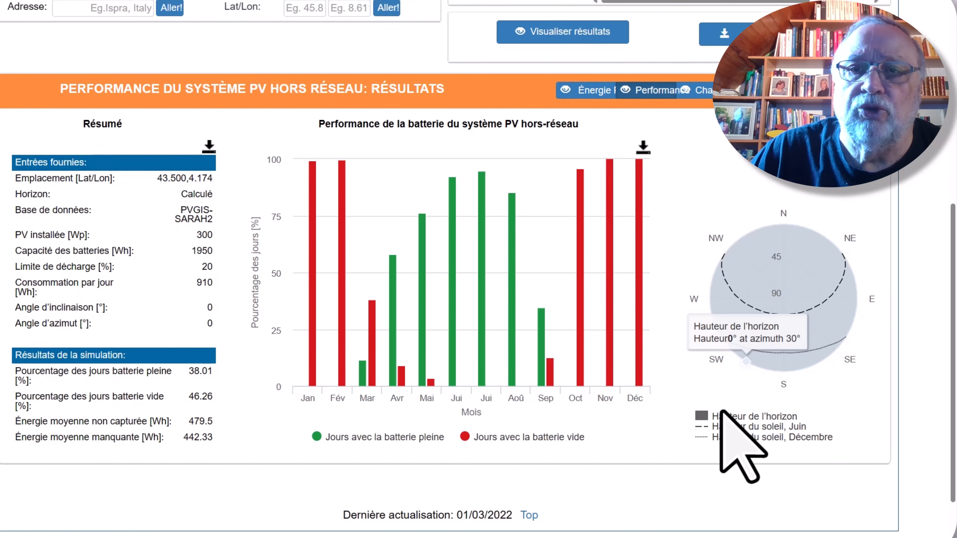
- Set the location to the northern tip of Denmark (57.491, 10.147) and recalculate the off-grid results
{"action": "scroll", "coordinate": [724, 412], "scroll_direction": "up", "scroll_amount": 5}
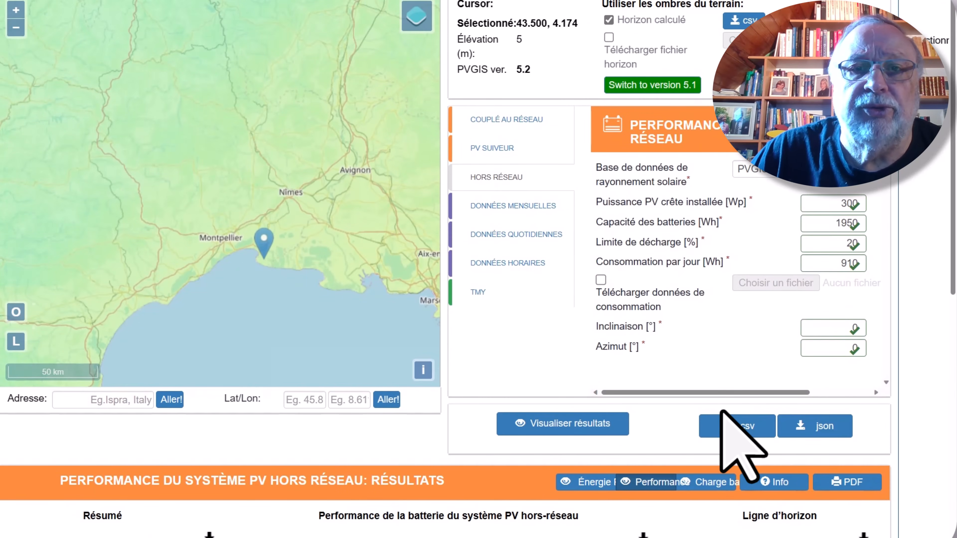
{"action": "scroll", "coordinate": [175, 307], "scroll_direction": "down", "scroll_amount": 3}
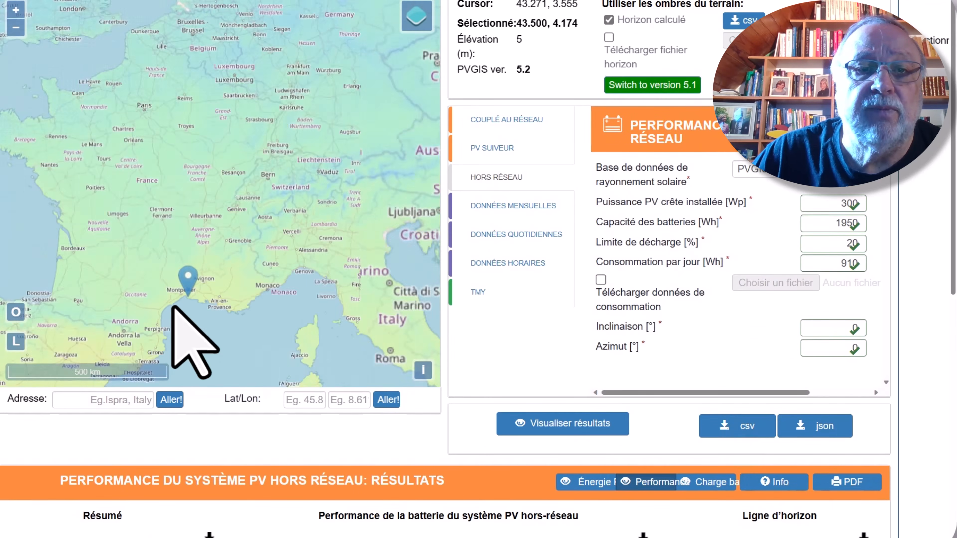
{"action": "mouse_move", "coordinate": [274, 150]}
{"action": "left_mouse_down"}
{"action": "mouse_move", "coordinate": [308, 214]}
{"action": "mouse_move", "coordinate": [310, 241]}
{"action": "left_mouse_up"}
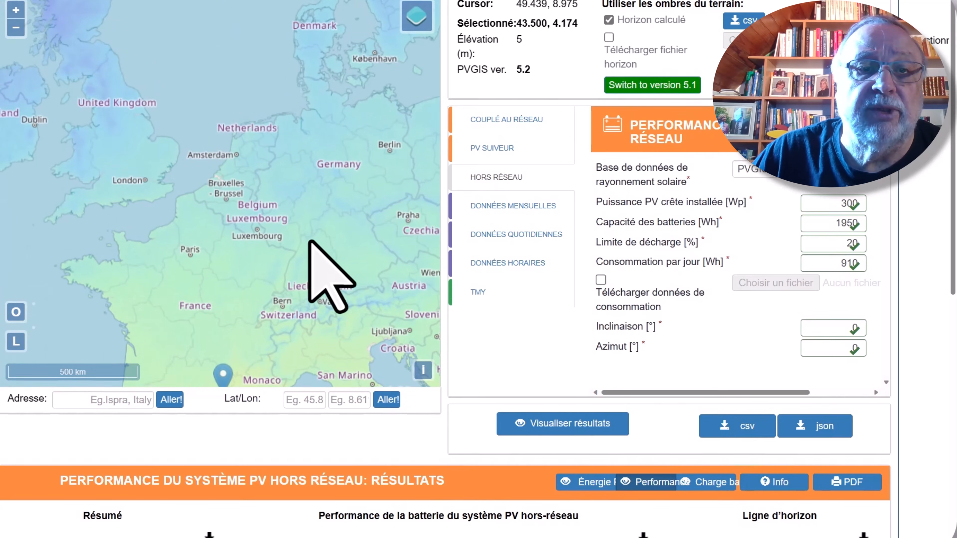
{"action": "mouse_move", "coordinate": [289, 162]}
{"action": "left_mouse_down"}
{"action": "mouse_move", "coordinate": [285, 217]}
{"action": "mouse_move", "coordinate": [307, 225]}
{"action": "left_mouse_up"}
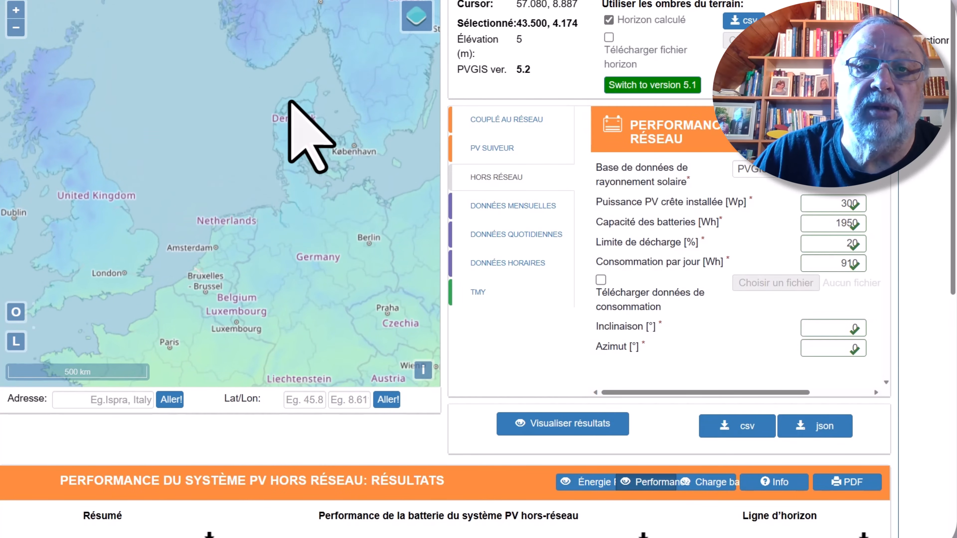
{"action": "left_click", "coordinate": [310, 89]}
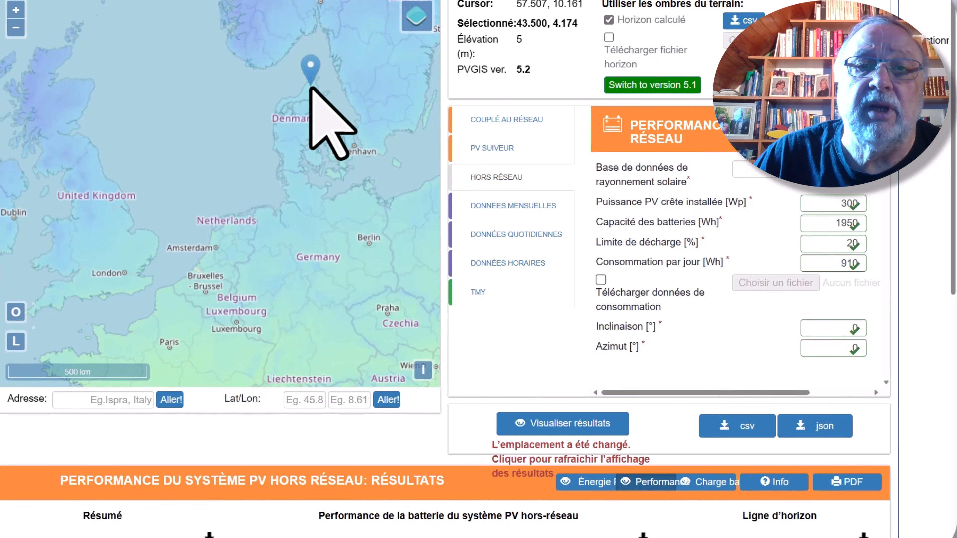
{"action": "left_click", "coordinate": [565, 425]}
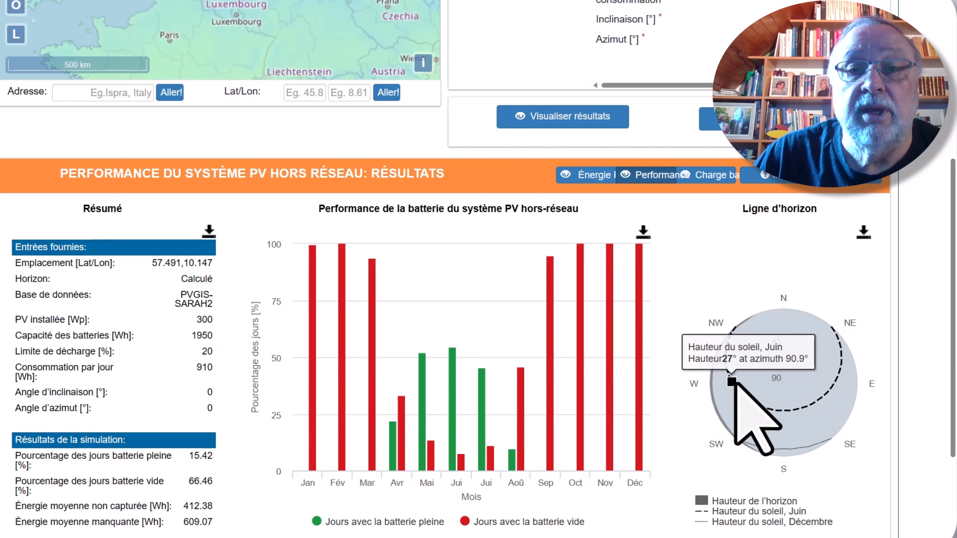
- Recalculate the off-grid results for a location on Norway's far northern coast (70.646, 25.205) and examine the monthly battery performance
{"action": "scroll", "coordinate": [733, 380], "scroll_direction": "up", "scroll_amount": 5}
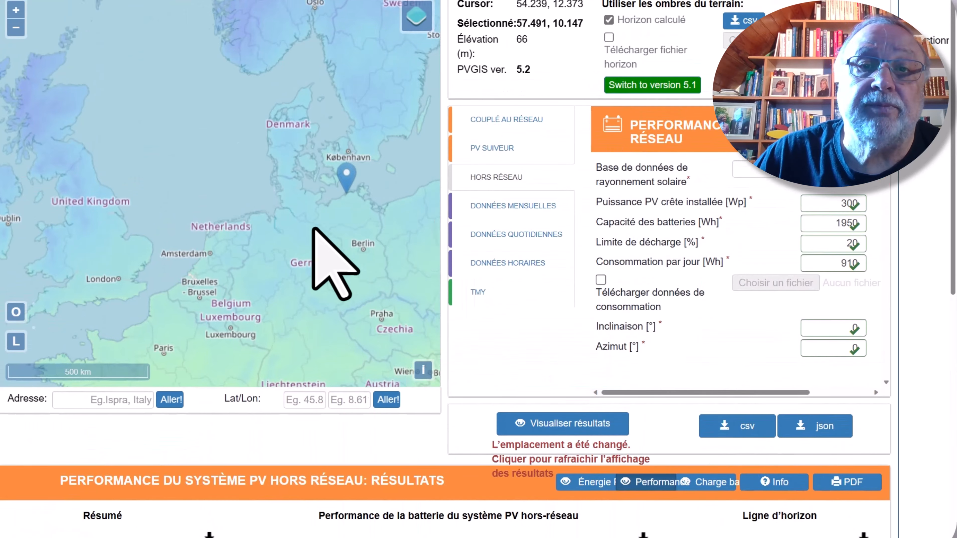
{"action": "left_click_drag", "start_coordinate": [313, 229], "coordinate": [248, 293]}
{"action": "left_click_drag", "start_coordinate": [306, 200], "coordinate": [351, 287]}
{"action": "scroll", "coordinate": [353, 283], "scroll_direction": "down", "scroll_amount": 1}
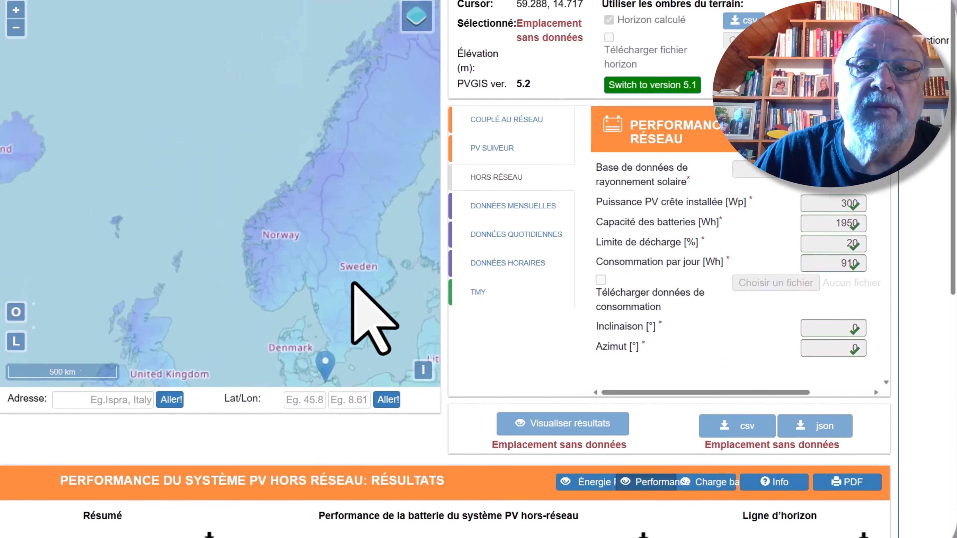
{"action": "left_click_drag", "start_coordinate": [385, 203], "coordinate": [360, 241]}
{"action": "left_click_drag", "start_coordinate": [402, 168], "coordinate": [277, 234]}
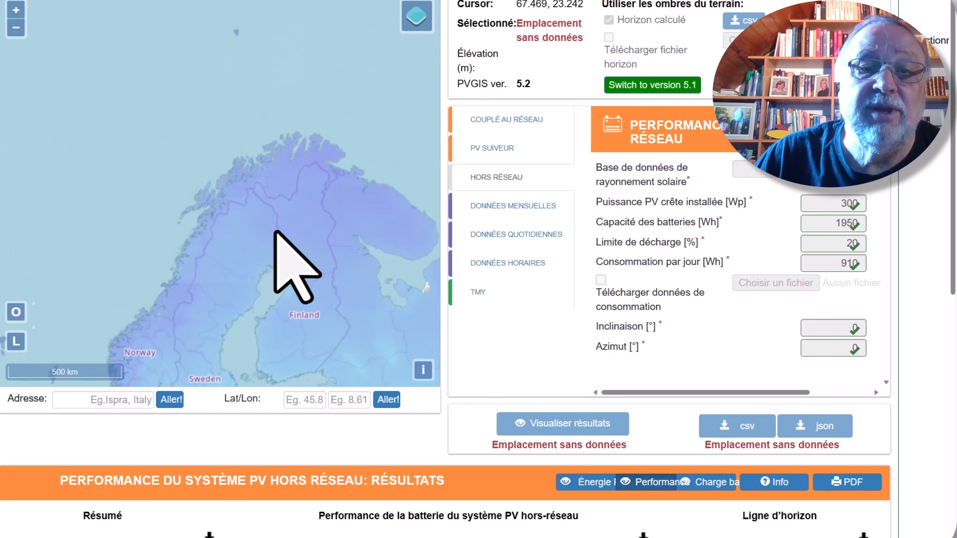
{"action": "double_click", "coordinate": [293, 148]}
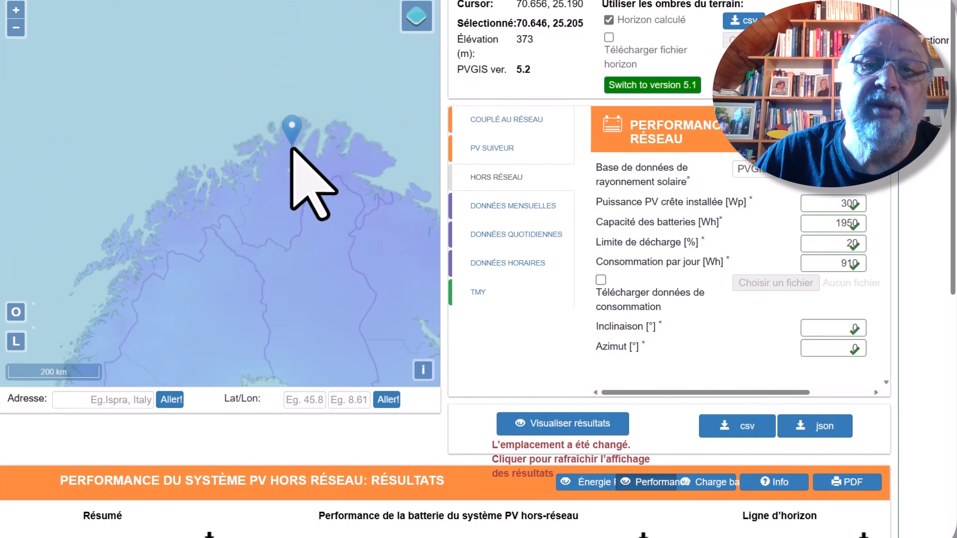
{"action": "left_click", "coordinate": [546, 427]}
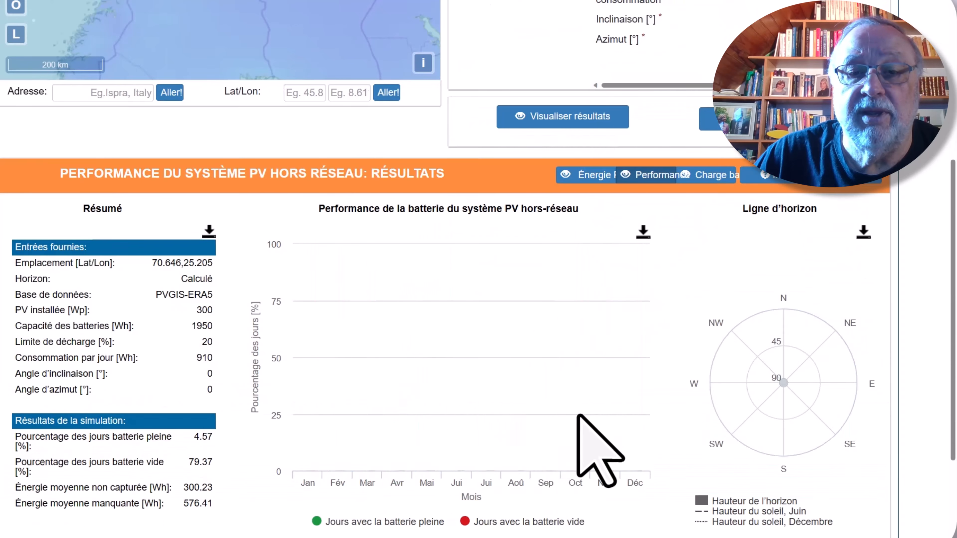
{"action": "scroll", "coordinate": [749, 407], "scroll_direction": "down", "scroll_amount": 3}
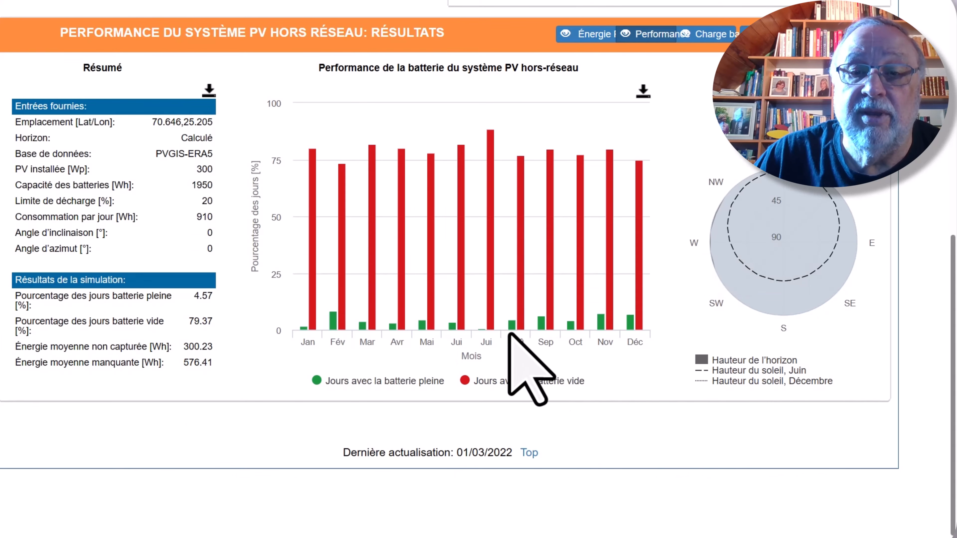
{"action": "mouse_move", "coordinate": [541, 328]}
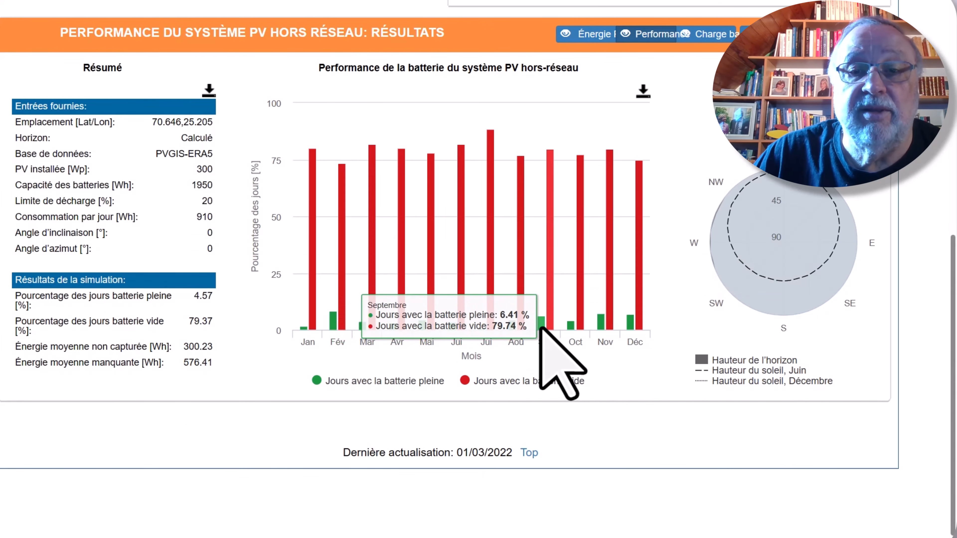
- Raise the installed peak power to 600 Wp for the northern Norway location, then recalculate and examine the off-grid results
{"action": "scroll", "coordinate": [542, 328], "scroll_direction": "up", "scroll_amount": 8}
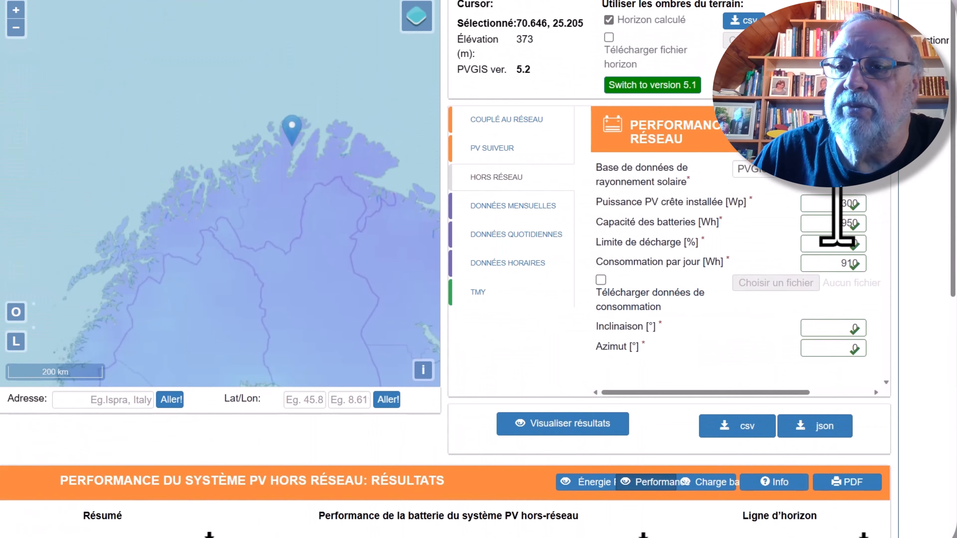
{"action": "double_click", "coordinate": [848, 204]}
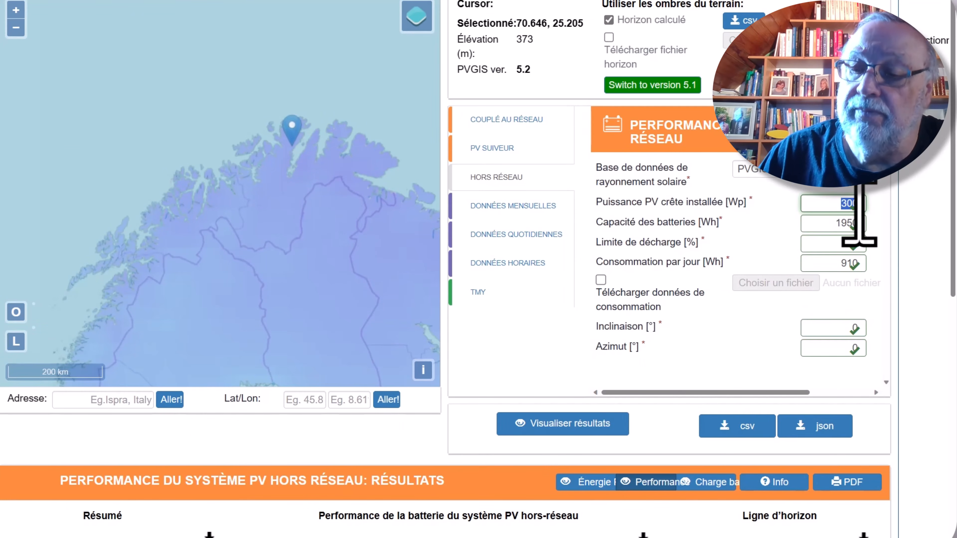
{"action": "type", "text": "600"}
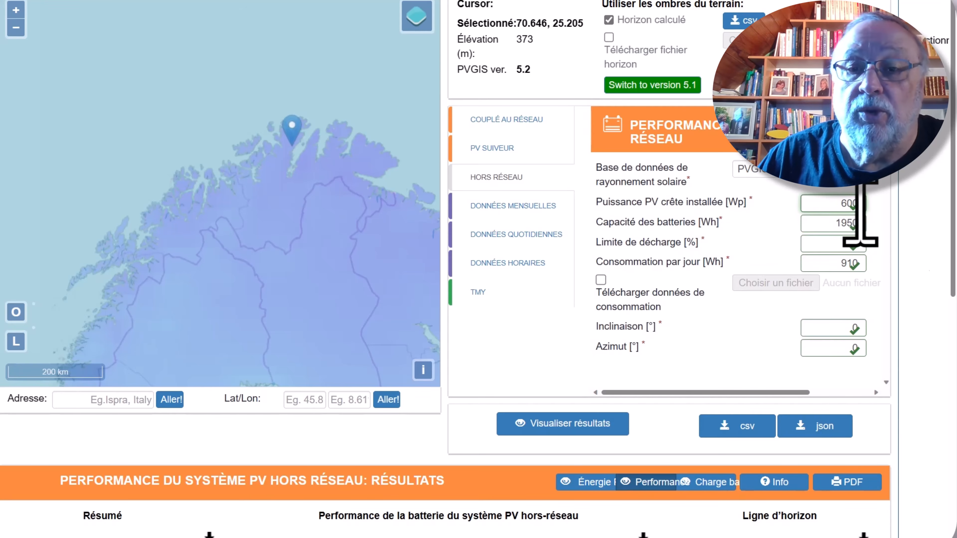
{"action": "left_click", "coordinate": [621, 433]}
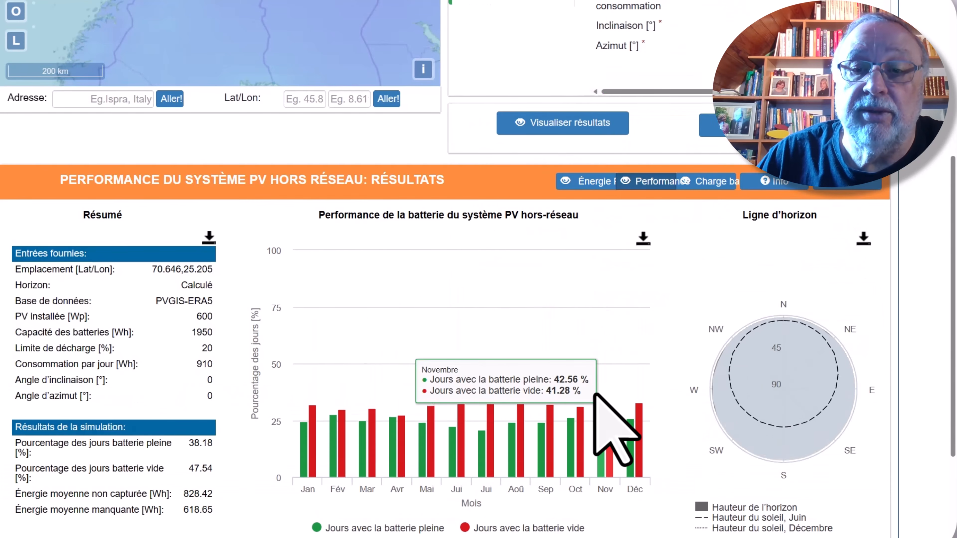
{"action": "scroll", "coordinate": [607, 409], "scroll_direction": "down", "scroll_amount": 2}
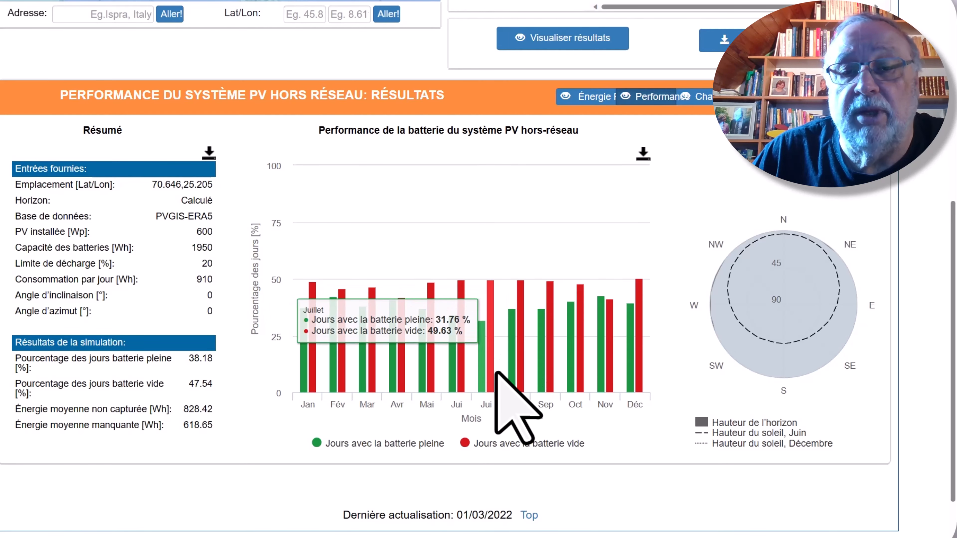
- Set the location to Morocco's northern Atlantic coast (33.938, -6.523)
{"action": "scroll", "coordinate": [498, 373], "scroll_direction": "up", "scroll_amount": 10}
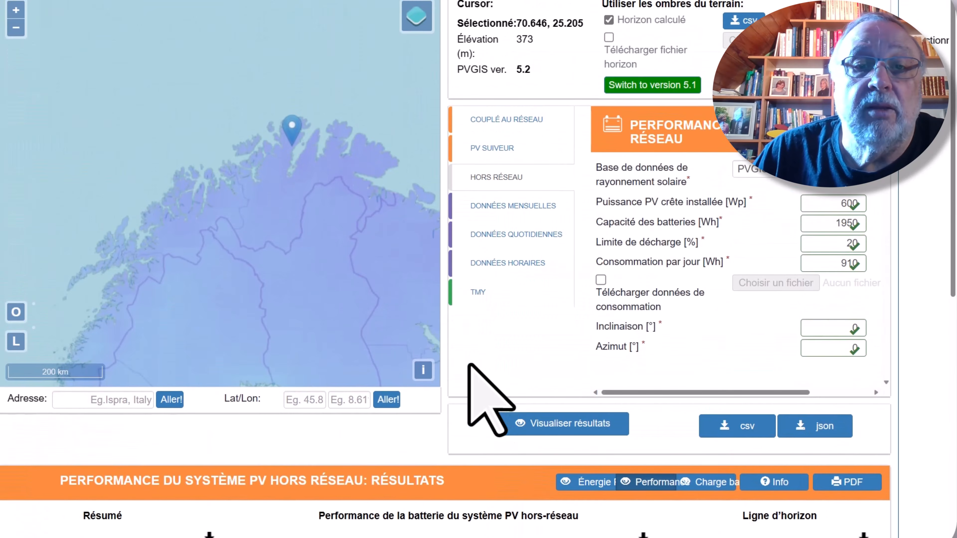
{"action": "scroll", "coordinate": [348, 290], "scroll_direction": "down", "scroll_amount": 4}
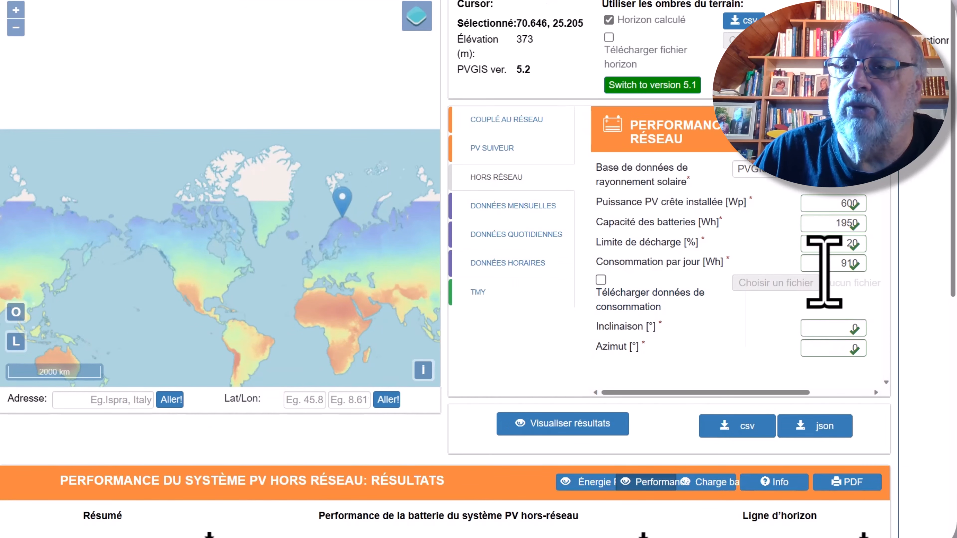
{"action": "double_click", "coordinate": [832, 226]}
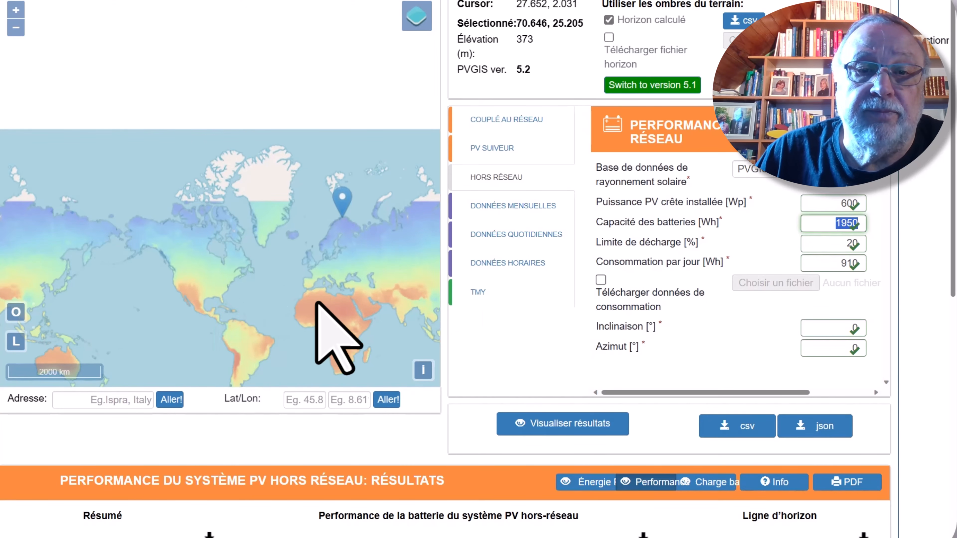
{"action": "scroll", "coordinate": [320, 332], "scroll_direction": "up", "scroll_amount": 3}
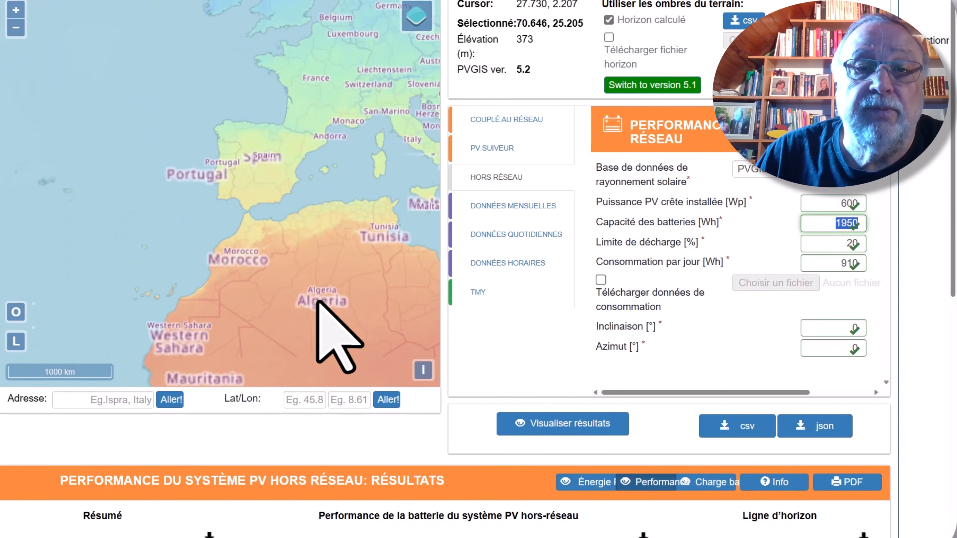
{"action": "left_click", "coordinate": [244, 233]}
- Set the installed peak power to 100 Wp and recalculate the off-grid results for the Moroccan location
{"action": "double_click", "coordinate": [841, 205]}
{"action": "type", "text": "1"}
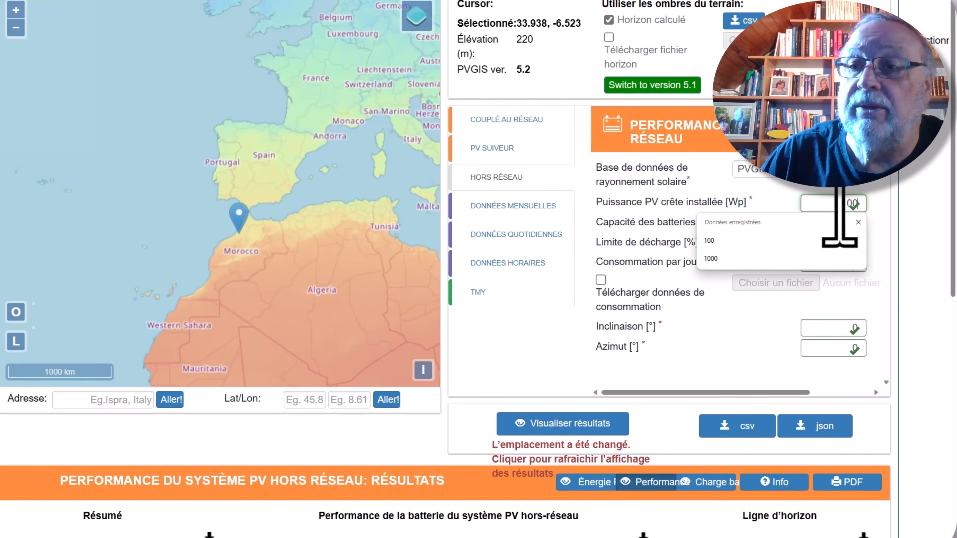
{"action": "left_click", "coordinate": [914, 242]}
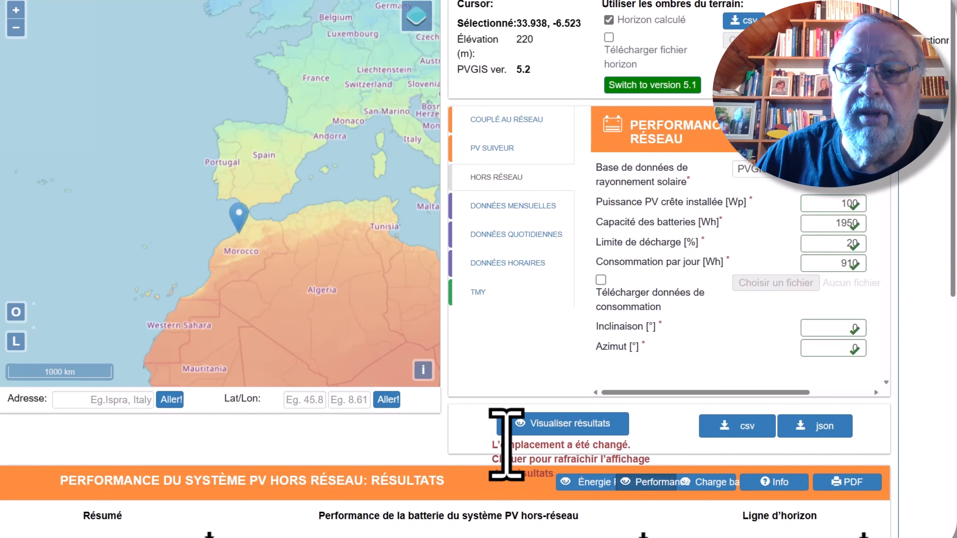
{"action": "left_click", "coordinate": [527, 430]}
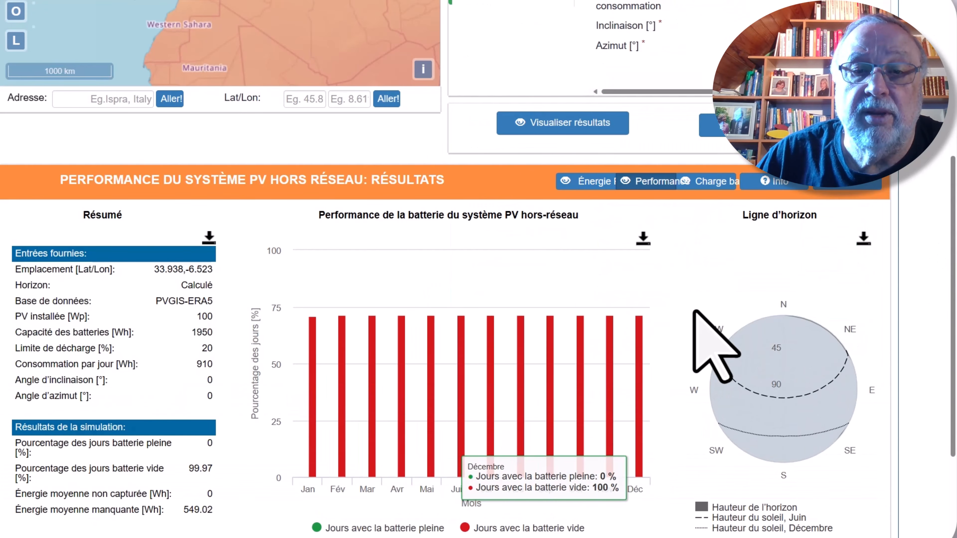
- Raise the installed peak power to 300 Wp for the Moroccan location, recalculate and examine the monthly battery performance
{"action": "scroll", "coordinate": [695, 314], "scroll_direction": "up", "scroll_amount": 5}
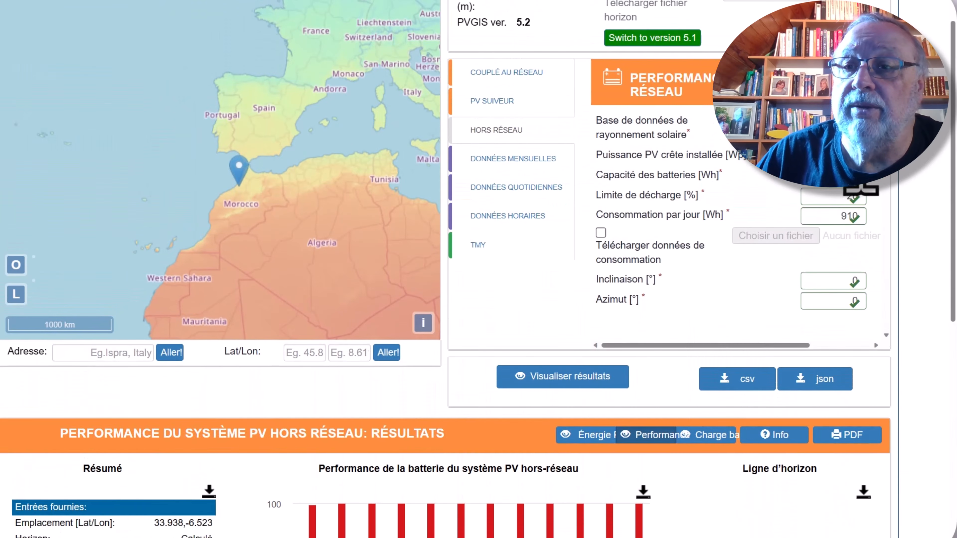
{"action": "left_click", "coordinate": [839, 158]}
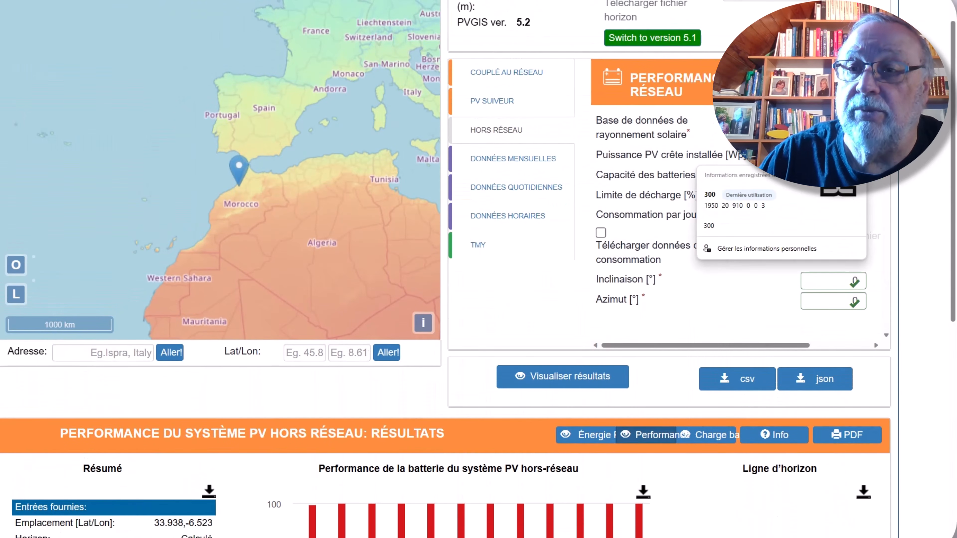
{"action": "left_click", "coordinate": [554, 380]}
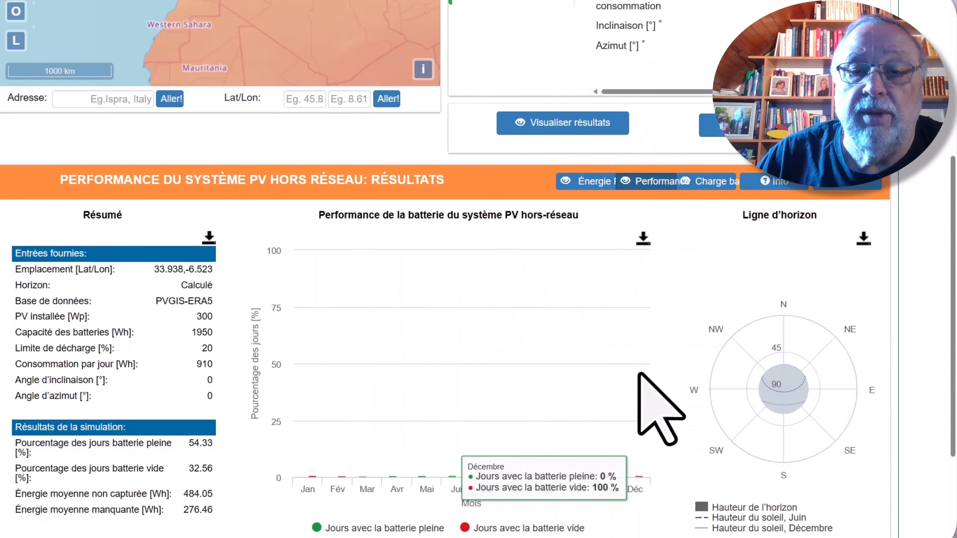
{"action": "mouse_move", "coordinate": [724, 369]}
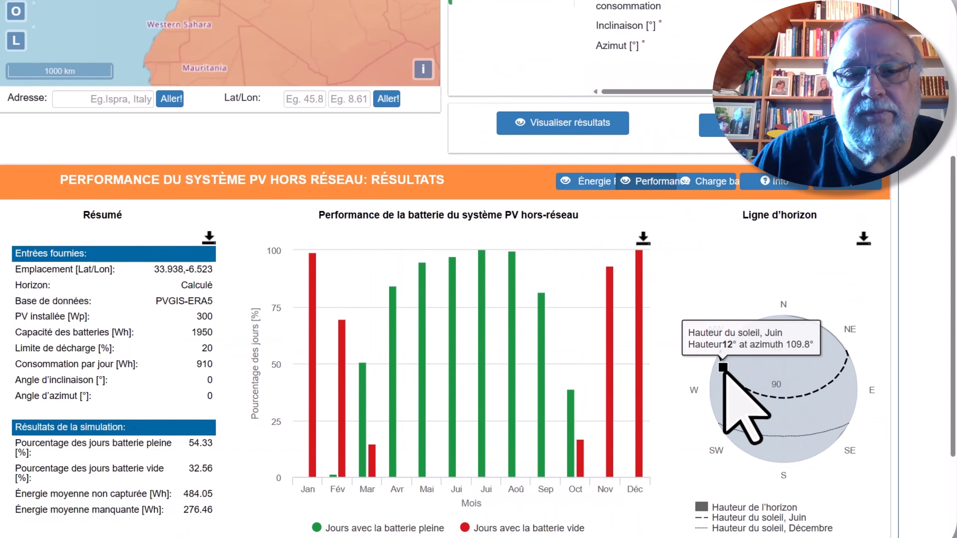
- View the grid-connected PV settings and return to the off-grid settings for the Moroccan location
{"action": "scroll", "coordinate": [723, 369], "scroll_direction": "up", "scroll_amount": 7}
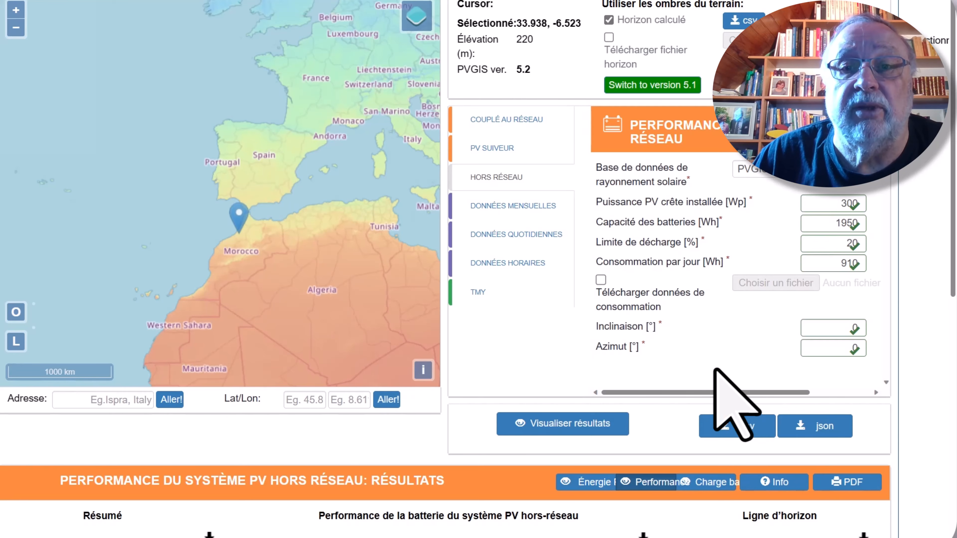
{"action": "left_click", "coordinate": [533, 132]}
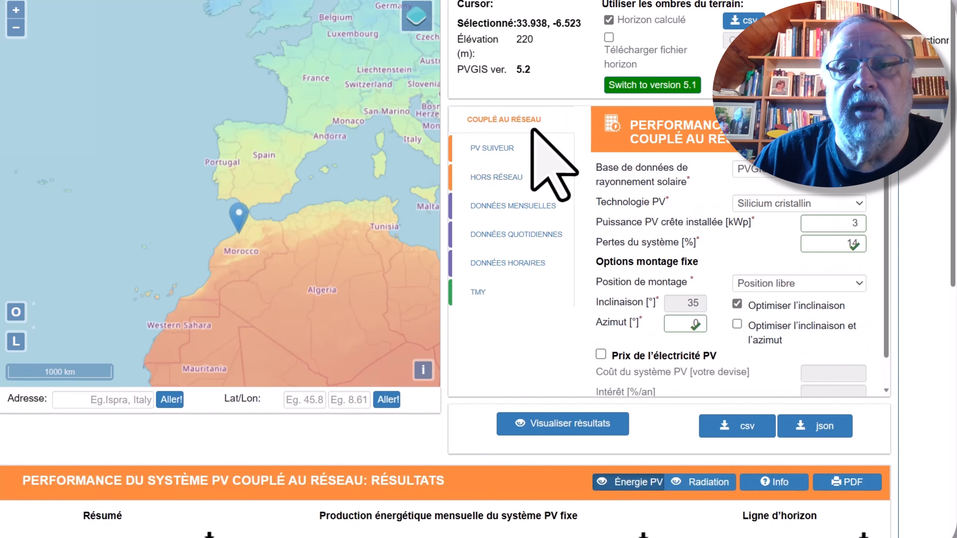
{"action": "left_click", "coordinate": [515, 177]}
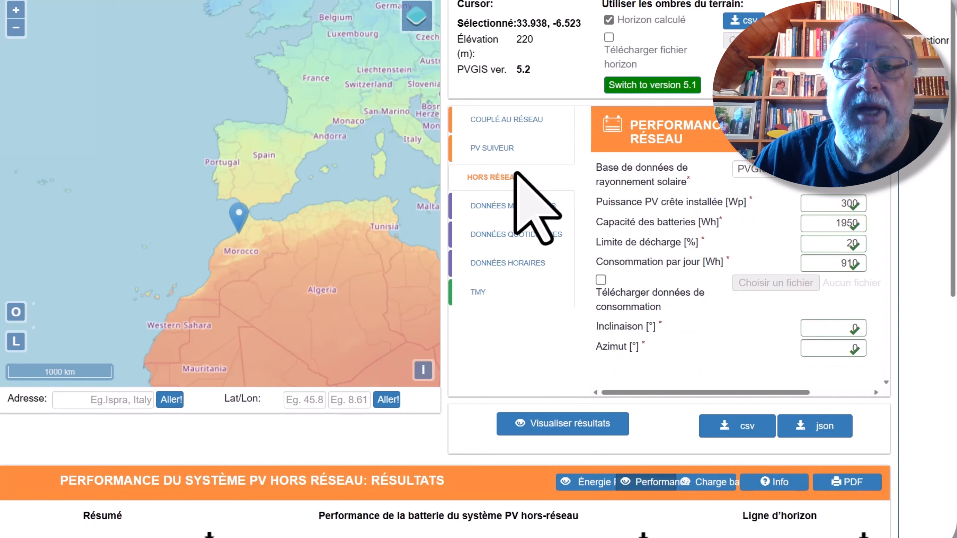